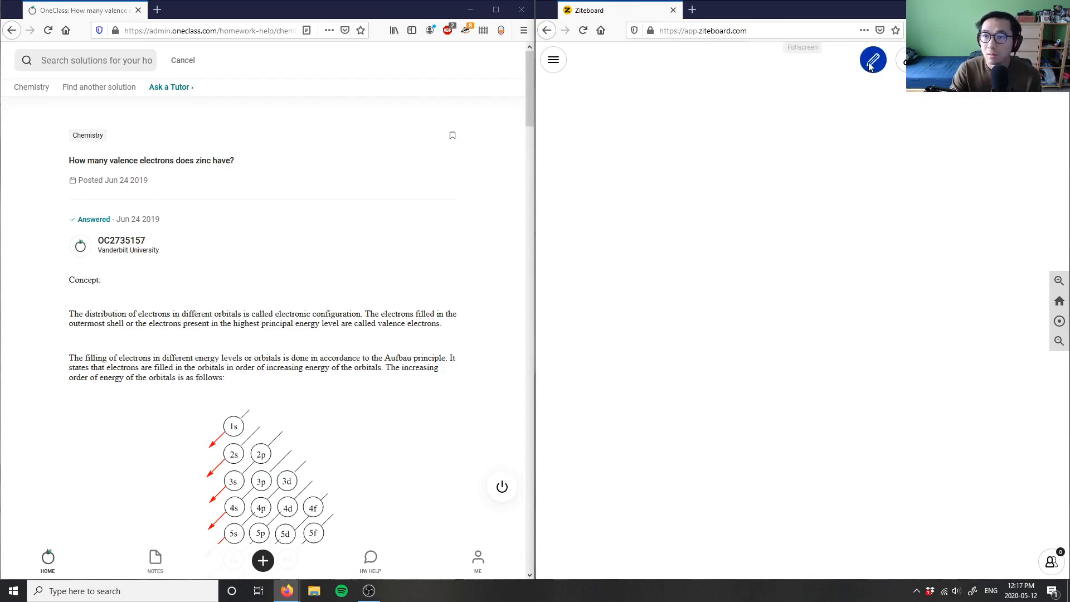
- Handwrite the title '3) Valence electrons of zinc.' with the pen on the whiteboard
{"action": "left_click", "coordinate": [871, 65]}
{"action": "left_click", "coordinate": [870, 107]}
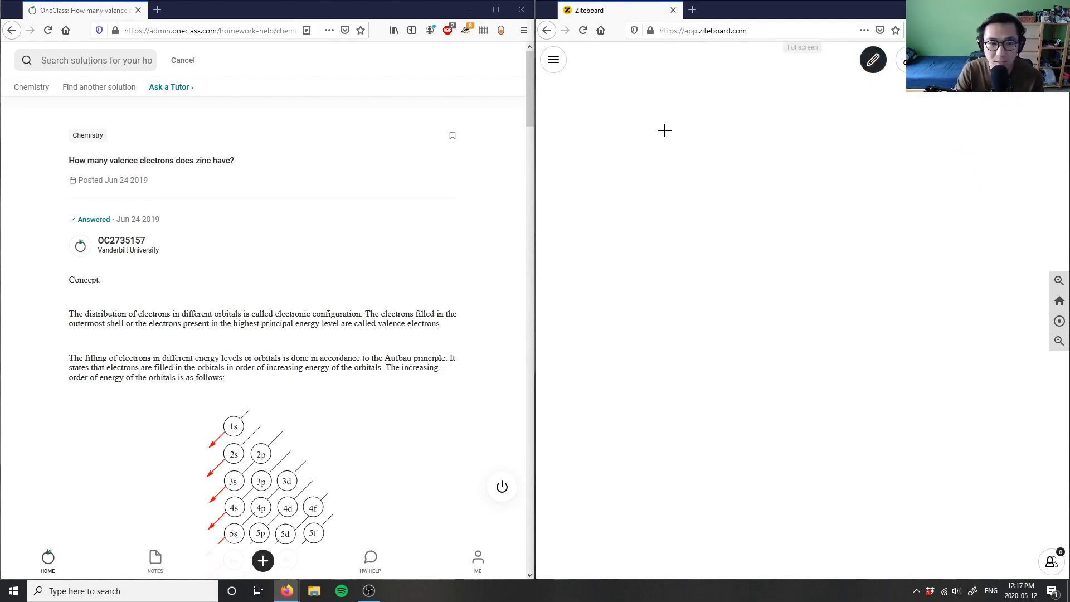
{"action": "mouse_move", "coordinate": [565, 154]}
{"action": "left_mouse_down"}
{"action": "mouse_move", "coordinate": [576, 181]}
{"action": "mouse_move", "coordinate": [593, 184]}
{"action": "left_mouse_up"}
{"action": "mouse_move", "coordinate": [610, 149]}
{"action": "left_mouse_down"}
{"action": "mouse_move", "coordinate": [636, 172]}
{"action": "mouse_move", "coordinate": [840, 171]}
{"action": "left_mouse_up"}
{"action": "mouse_move", "coordinate": [849, 142]}
{"action": "left_mouse_down"}
{"action": "mouse_move", "coordinate": [847, 192]}
{"action": "mouse_move", "coordinate": [922, 170]}
{"action": "left_mouse_up"}
{"action": "left_click", "coordinate": [919, 170]}
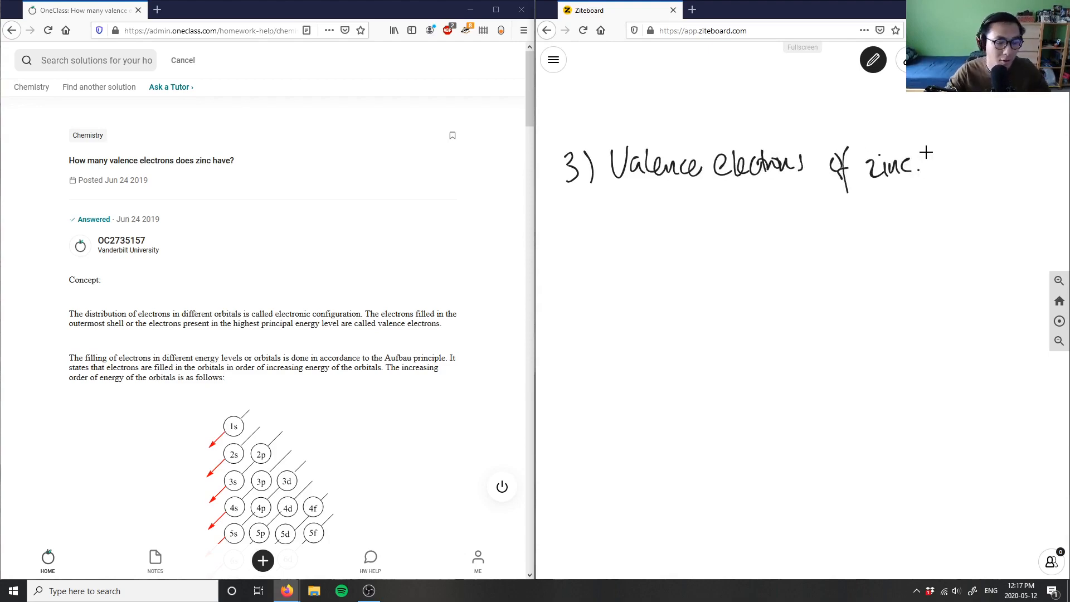
- Search 'periodic table' in a new tab and load the ptable.com dynamic periodic table
{"action": "left_click", "coordinate": [692, 10]}
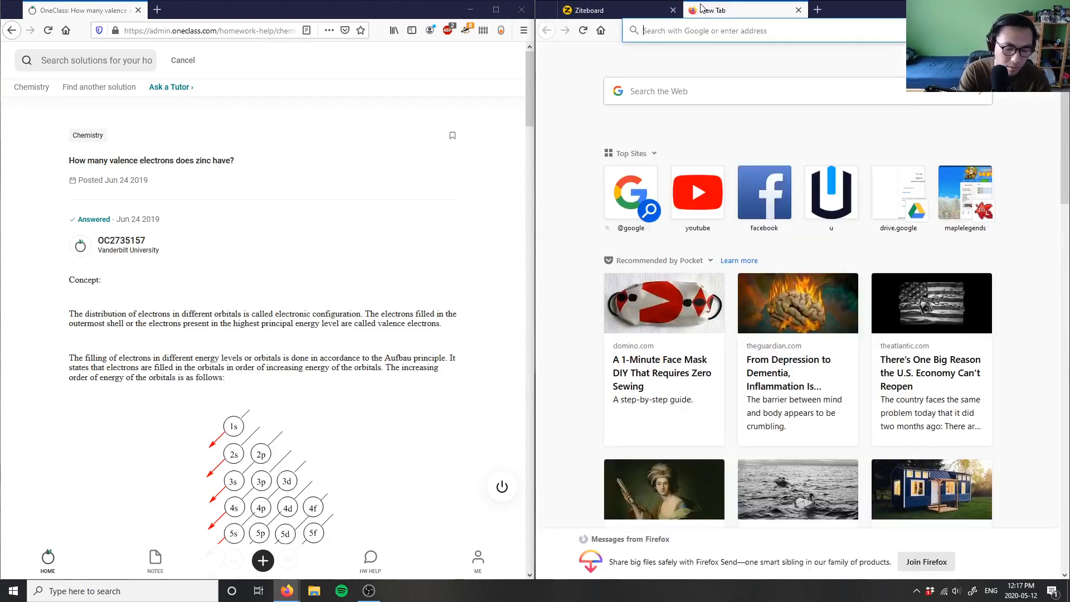
{"action": "type", "text": "periodic table"}
{"action": "key", "text": "Return"}
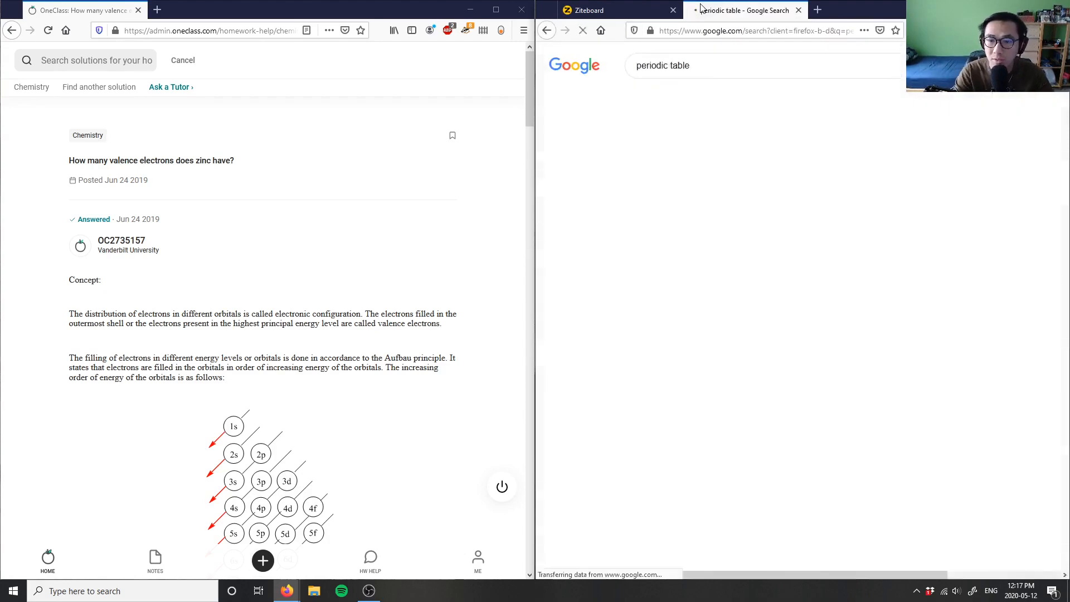
{"action": "left_click", "coordinate": [694, 160]}
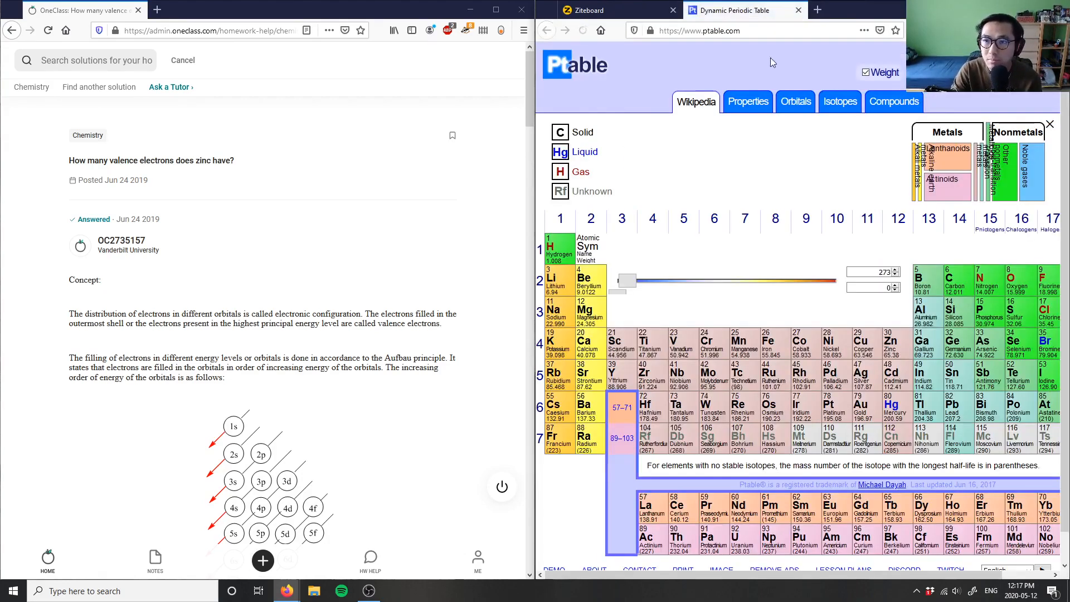
- Check Cu and Zn on the Ptable tab, then return to the Ziteboard whiteboard
{"action": "left_click", "coordinate": [629, 11]}
{"action": "left_click", "coordinate": [736, 10]}
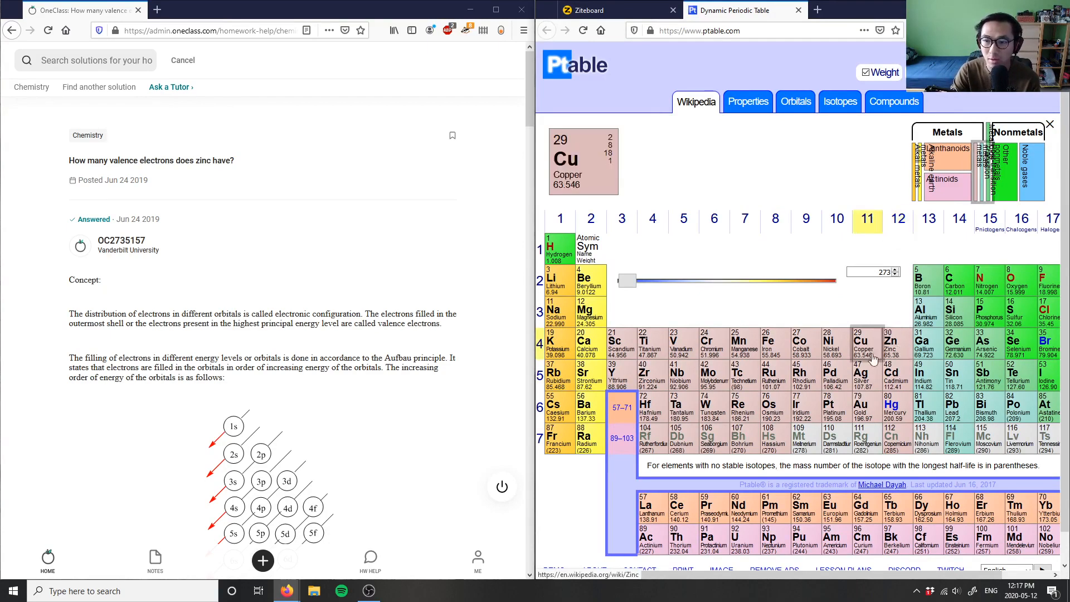
{"action": "left_click", "coordinate": [626, 10]}
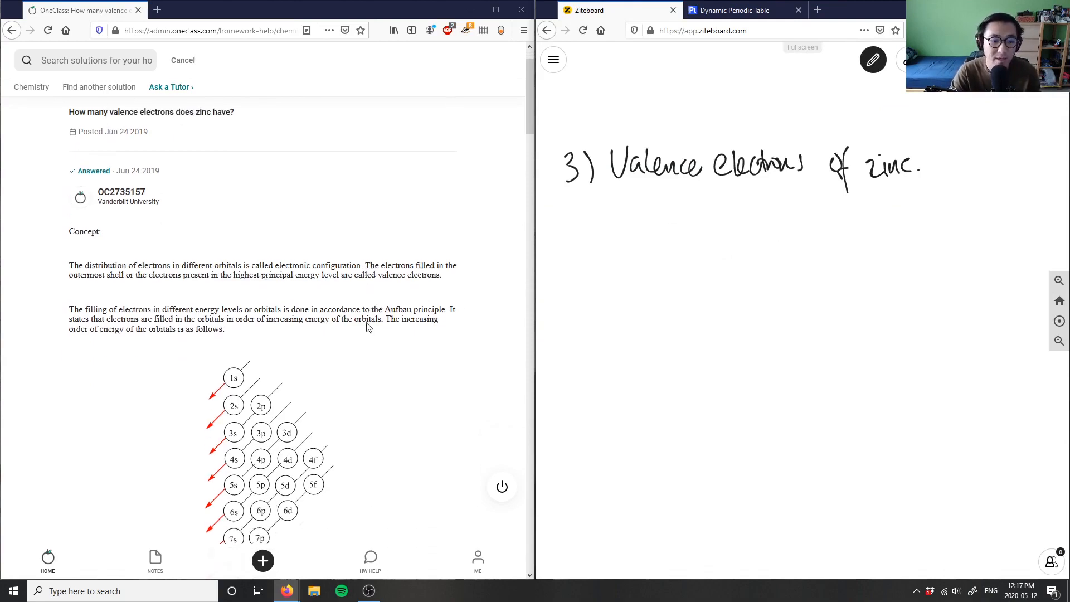
{"action": "scroll", "coordinate": [386, 334], "scroll_direction": "down", "scroll_amount": 4}
{"action": "scroll", "coordinate": [335, 293], "scroll_direction": "down", "scroll_amount": 4}
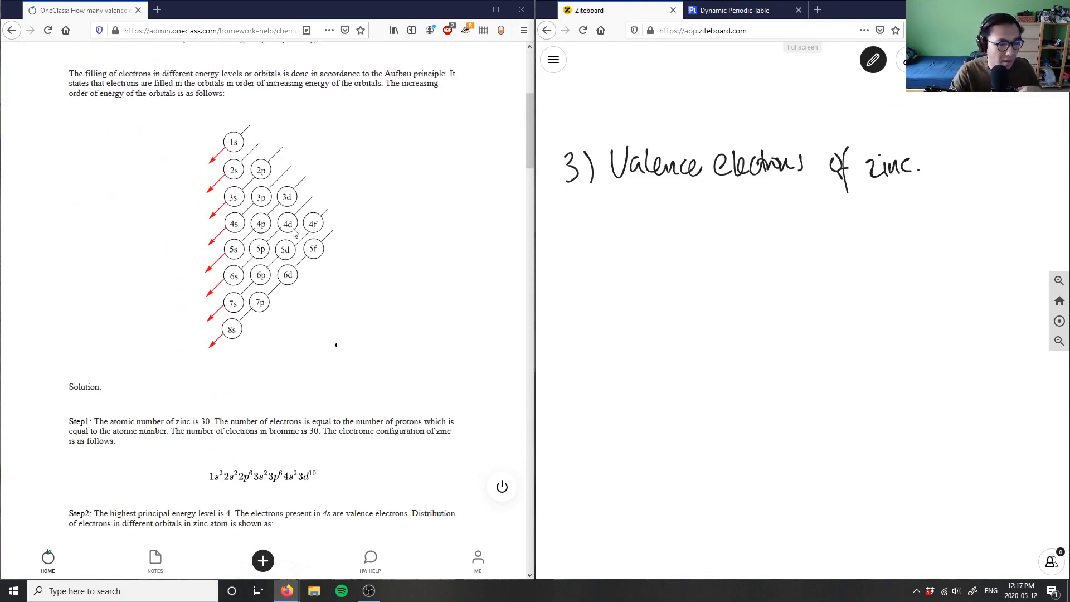
{"action": "scroll", "coordinate": [294, 234], "scroll_direction": "down", "scroll_amount": 2}
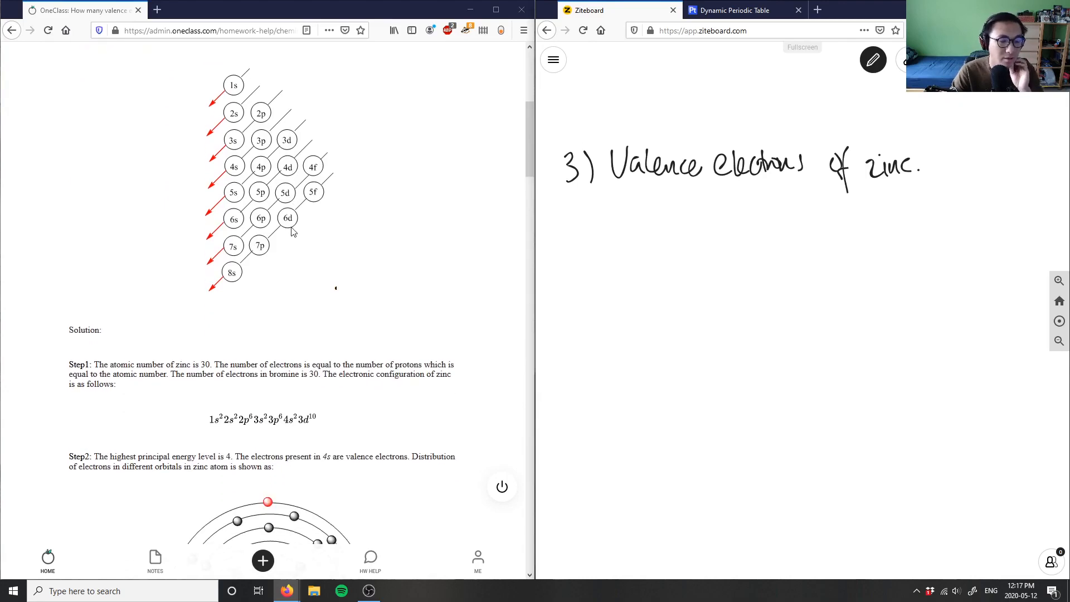
{"action": "scroll", "coordinate": [289, 233], "scroll_direction": "down", "scroll_amount": 5}
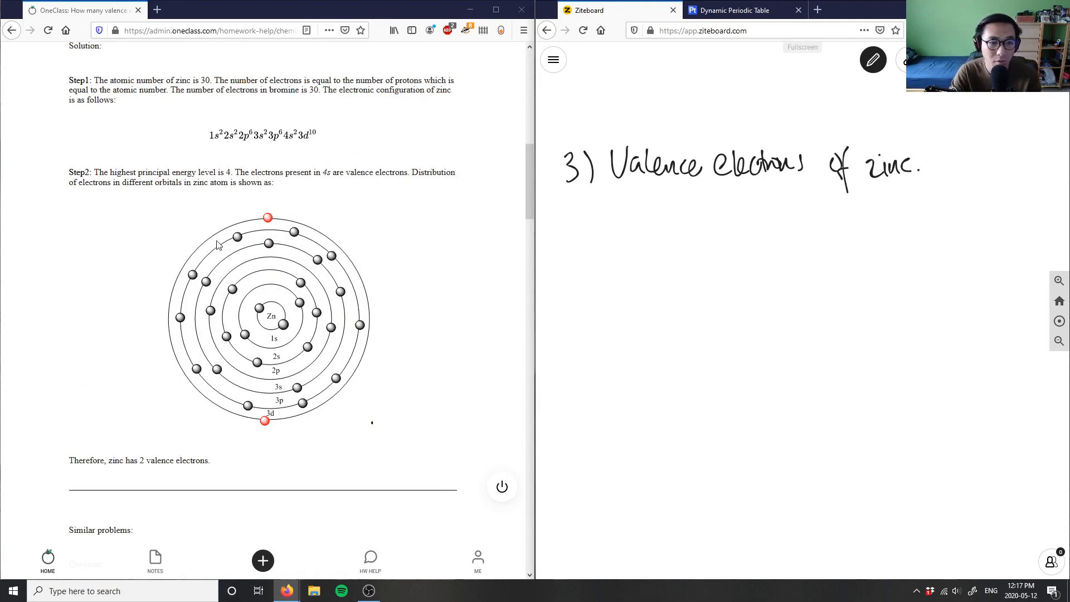
{"action": "scroll", "coordinate": [328, 231], "scroll_direction": "up", "scroll_amount": 3}
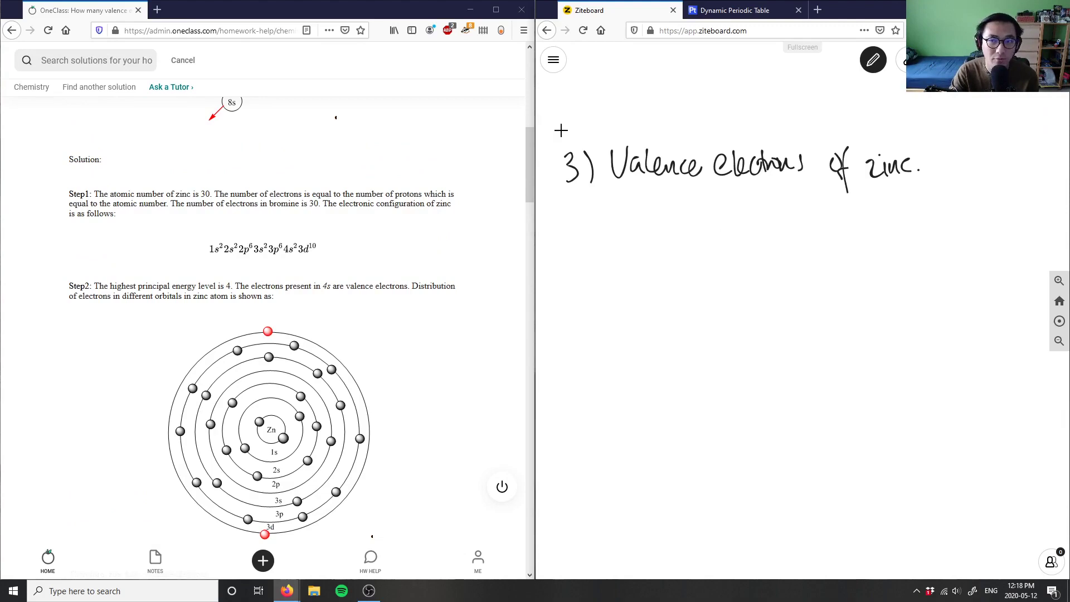
{"action": "left_click", "coordinate": [736, 10]}
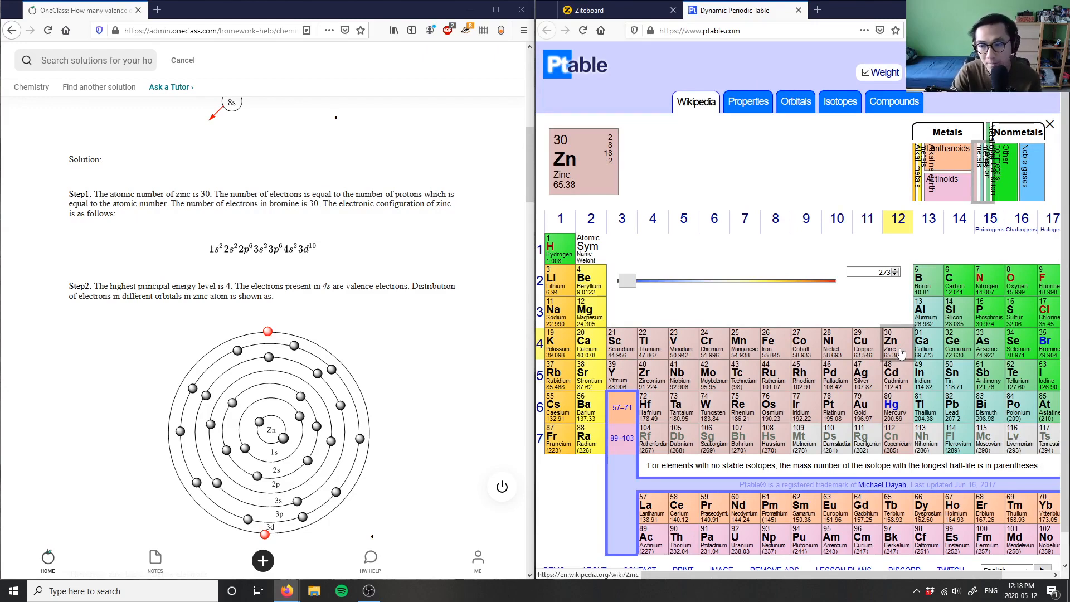
{"action": "left_click", "coordinate": [619, 10]}
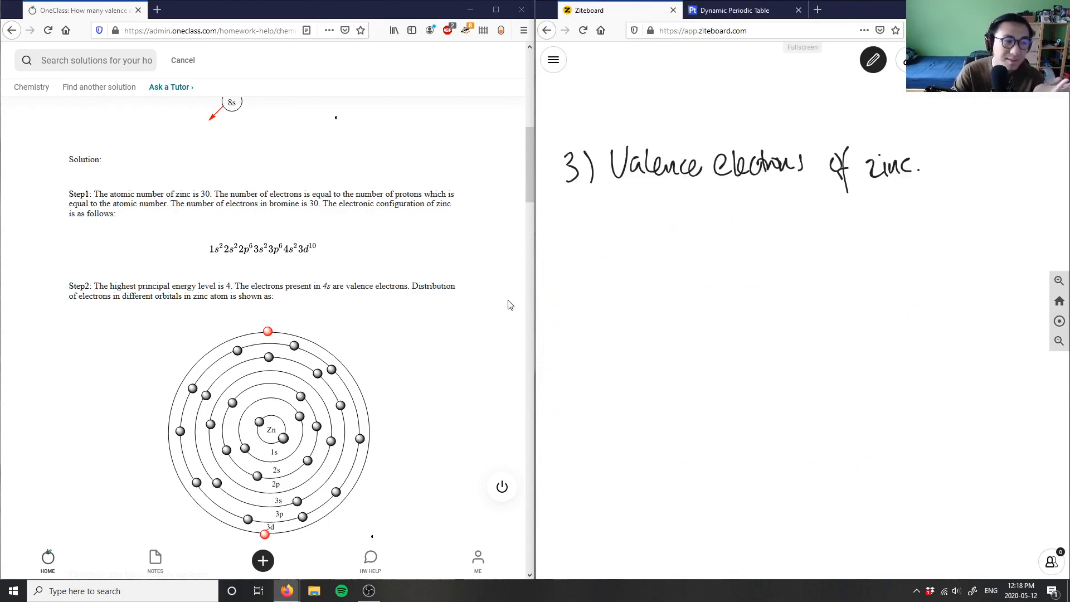
{"action": "left_click", "coordinate": [732, 10]}
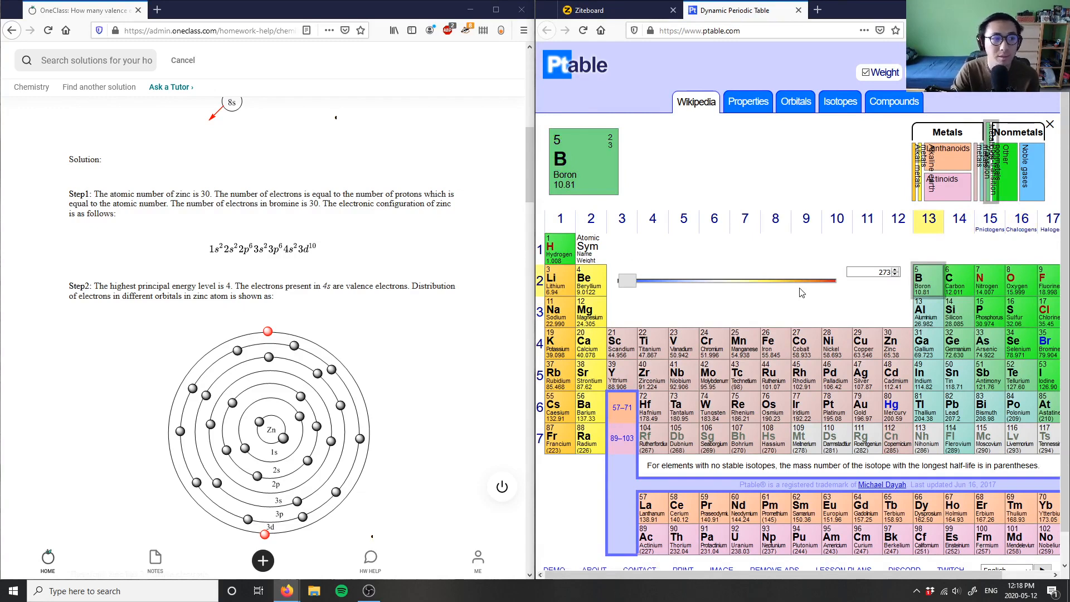
{"action": "left_click", "coordinate": [624, 11]}
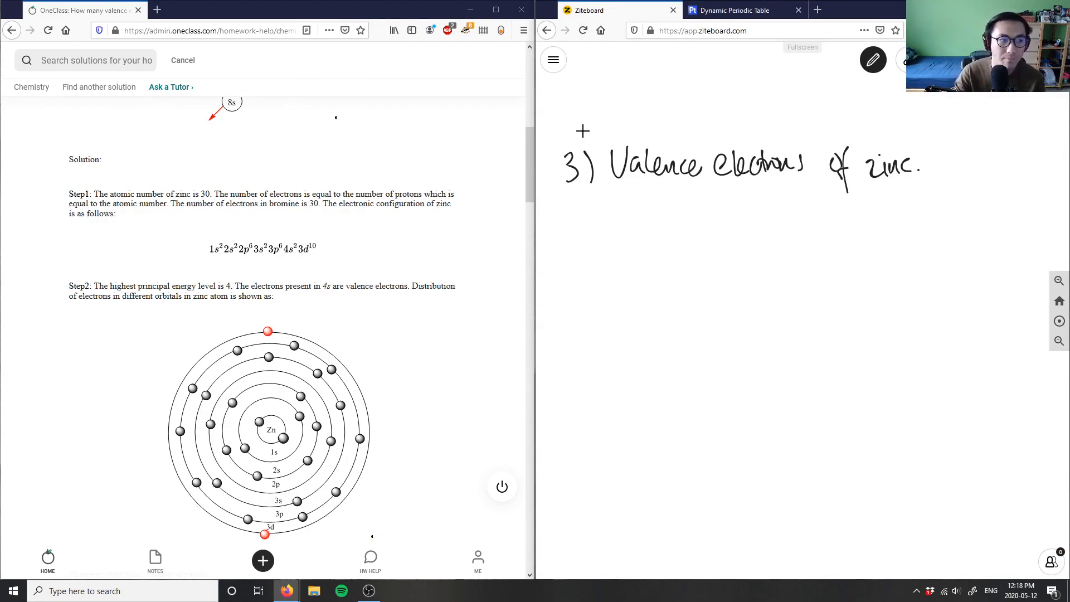
{"action": "scroll", "coordinate": [433, 206], "scroll_direction": "up", "scroll_amount": 3}
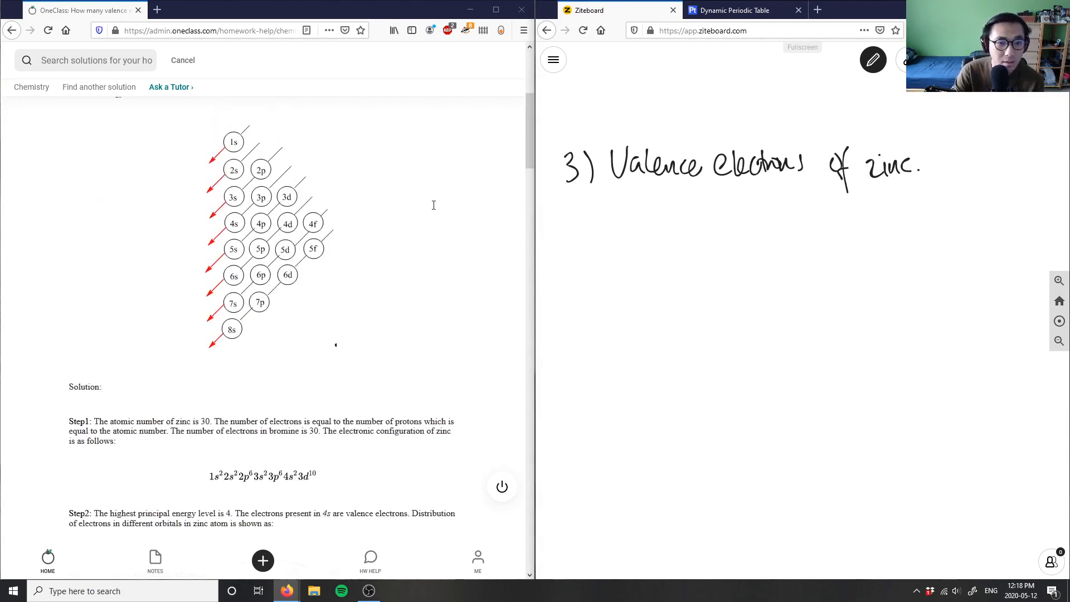
{"action": "left_click", "coordinate": [736, 10]}
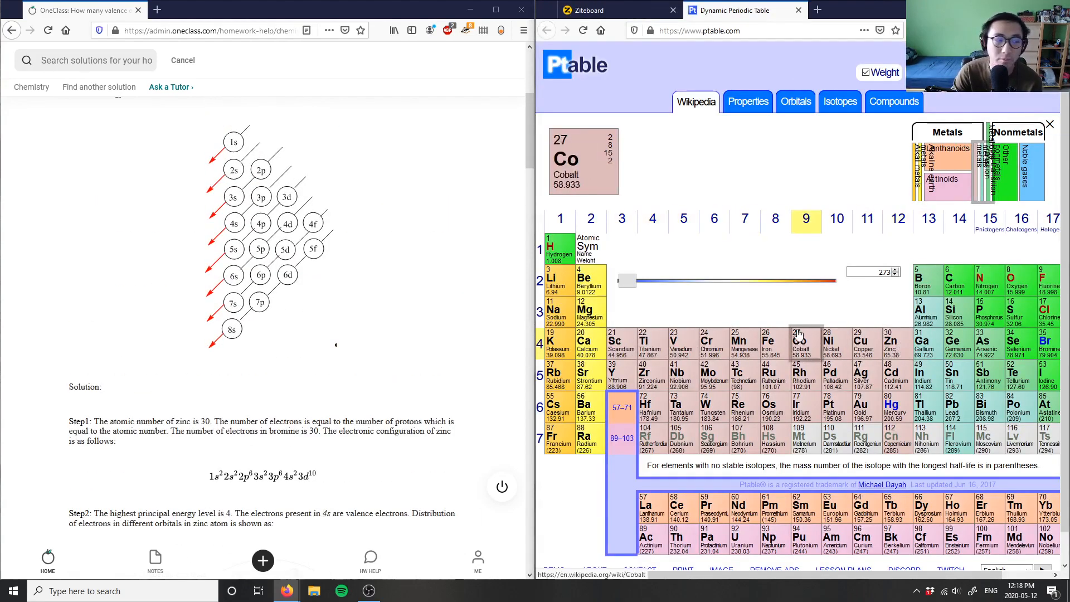
{"action": "left_click", "coordinate": [619, 10]}
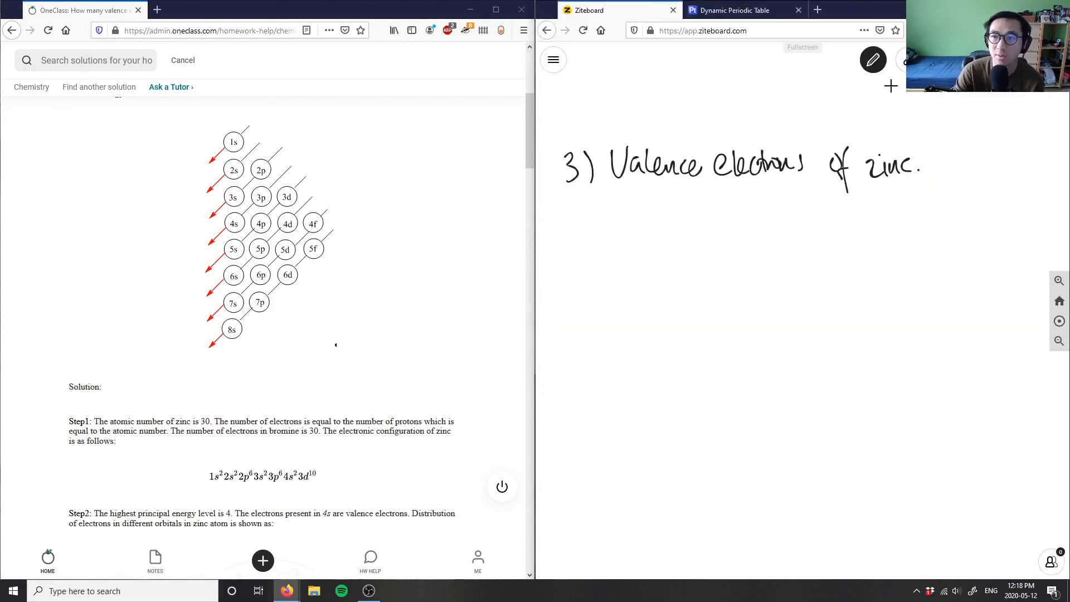
- Start a blue subheading '↳ Electron' under the title, undoing and redrawing messy letters
{"action": "left_click", "coordinate": [873, 63]}
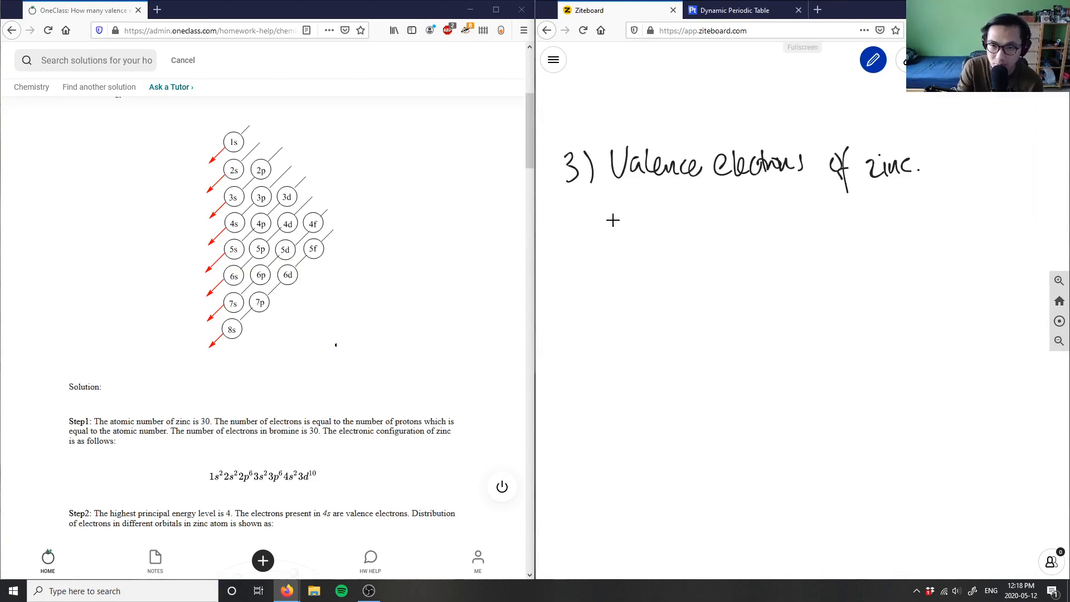
{"action": "mouse_move", "coordinate": [613, 221]}
{"action": "left_mouse_down"}
{"action": "mouse_move", "coordinate": [623, 241]}
{"action": "mouse_move", "coordinate": [731, 244]}
{"action": "left_mouse_up"}
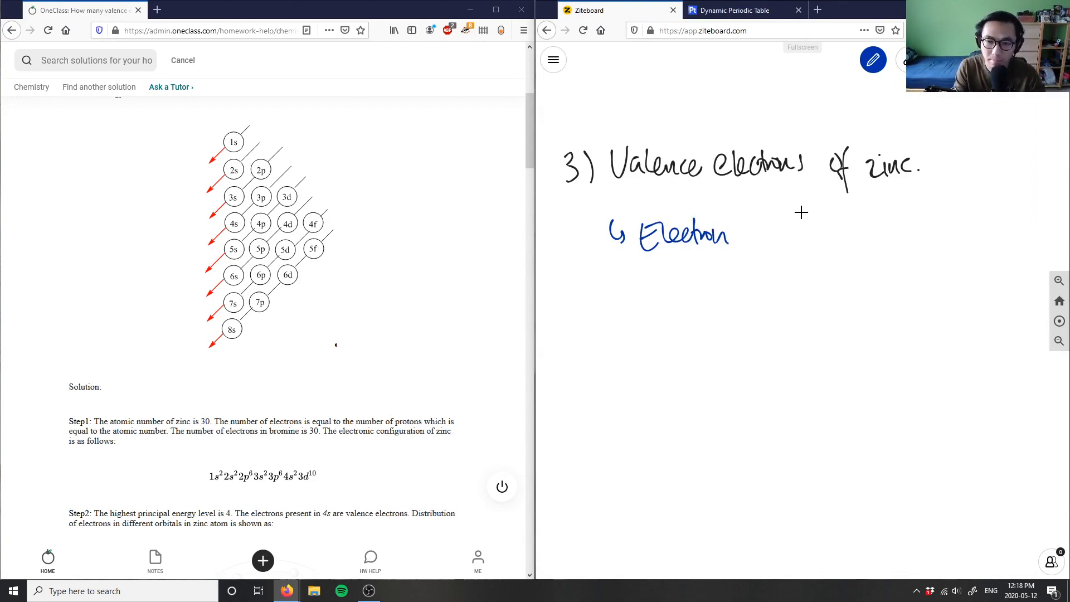
{"action": "key", "text": "ctrl+z"}
{"action": "key", "text": "ctrl+z"}
{"action": "key", "text": "ctrl+z"}
{"action": "key", "text": "ctrl+z"}
{"action": "key", "text": "ctrl+z"}
{"action": "mouse_move", "coordinate": [640, 229]}
{"action": "left_mouse_down"}
{"action": "mouse_move", "coordinate": [665, 227]}
{"action": "mouse_move", "coordinate": [676, 247]}
{"action": "left_mouse_up"}
{"action": "left_click_drag", "start_coordinate": [678, 234], "coordinate": [701, 247]}
{"action": "mouse_move", "coordinate": [704, 218]}
{"action": "left_mouse_down"}
{"action": "mouse_move", "coordinate": [707, 248]}
{"action": "mouse_move", "coordinate": [768, 248]}
{"action": "left_mouse_up"}
{"action": "left_click_drag", "start_coordinate": [771, 230], "coordinate": [799, 258]}
- Finish the blue subheading with 'Configuration of Zinc'
{"action": "mouse_move", "coordinate": [794, 238]}
{"action": "left_mouse_down"}
{"action": "mouse_move", "coordinate": [814, 237]}
{"action": "mouse_move", "coordinate": [816, 272]}
{"action": "left_mouse_up"}
{"action": "left_click_drag", "start_coordinate": [828, 234], "coordinate": [861, 250]}
{"action": "mouse_move", "coordinate": [855, 234]}
{"action": "left_mouse_down"}
{"action": "mouse_move", "coordinate": [892, 252]}
{"action": "mouse_move", "coordinate": [916, 244]}
{"action": "mouse_move", "coordinate": [926, 259]}
{"action": "left_mouse_up"}
{"action": "left_click_drag", "start_coordinate": [919, 241], "coordinate": [937, 239]}
{"action": "left_click_drag", "start_coordinate": [943, 223], "coordinate": [970, 246]}
{"action": "left_click_drag", "start_coordinate": [973, 234], "coordinate": [992, 248]}
{"action": "mouse_move", "coordinate": [970, 219]}
{"action": "left_mouse_down"}
{"action": "mouse_move", "coordinate": [971, 248]}
{"action": "mouse_move", "coordinate": [992, 249]}
{"action": "left_mouse_up"}
{"action": "key", "text": "ctrl+z"}
{"action": "key", "text": "ctrl+z"}
{"action": "left_click_drag", "start_coordinate": [1007, 232], "coordinate": [1008, 247]}
- Switch to black ink and begin the next line with 'Zn: ['
{"action": "left_click", "coordinate": [873, 59]}
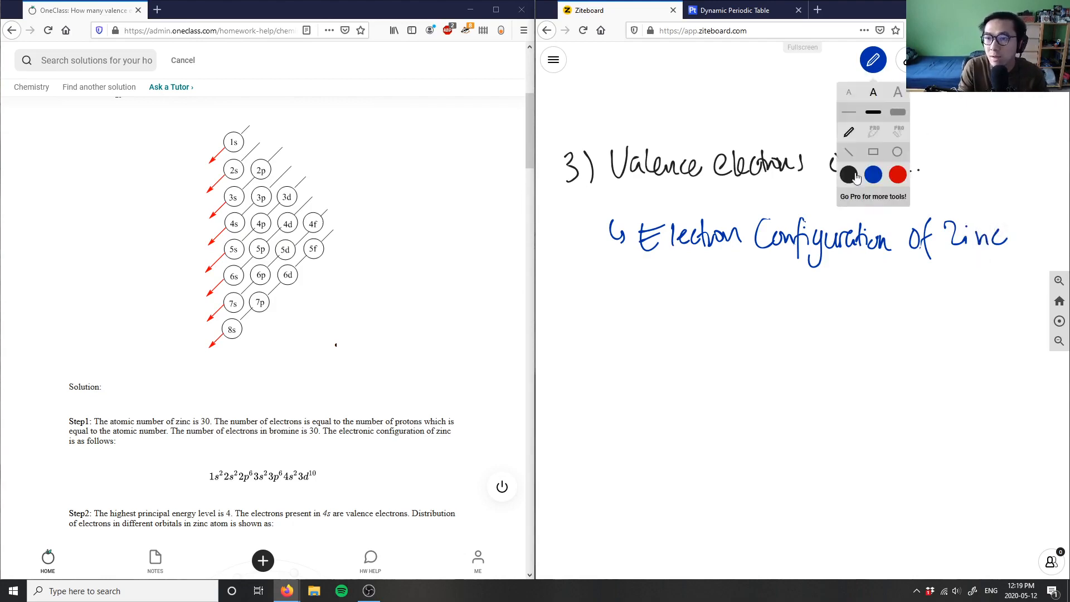
{"action": "left_click", "coordinate": [857, 178]}
{"action": "left_click", "coordinate": [580, 326]}
{"action": "mouse_move", "coordinate": [551, 318]}
{"action": "left_mouse_down"}
{"action": "mouse_move", "coordinate": [569, 360]}
{"action": "mouse_move", "coordinate": [585, 359]}
{"action": "mouse_move", "coordinate": [592, 335]}
{"action": "left_mouse_up"}
{"action": "left_click_drag", "start_coordinate": [594, 348], "coordinate": [595, 350]}
{"action": "mouse_move", "coordinate": [610, 310]}
{"action": "left_mouse_down"}
{"action": "mouse_move", "coordinate": [623, 308]}
{"action": "mouse_move", "coordinate": [625, 368]}
{"action": "left_mouse_up"}
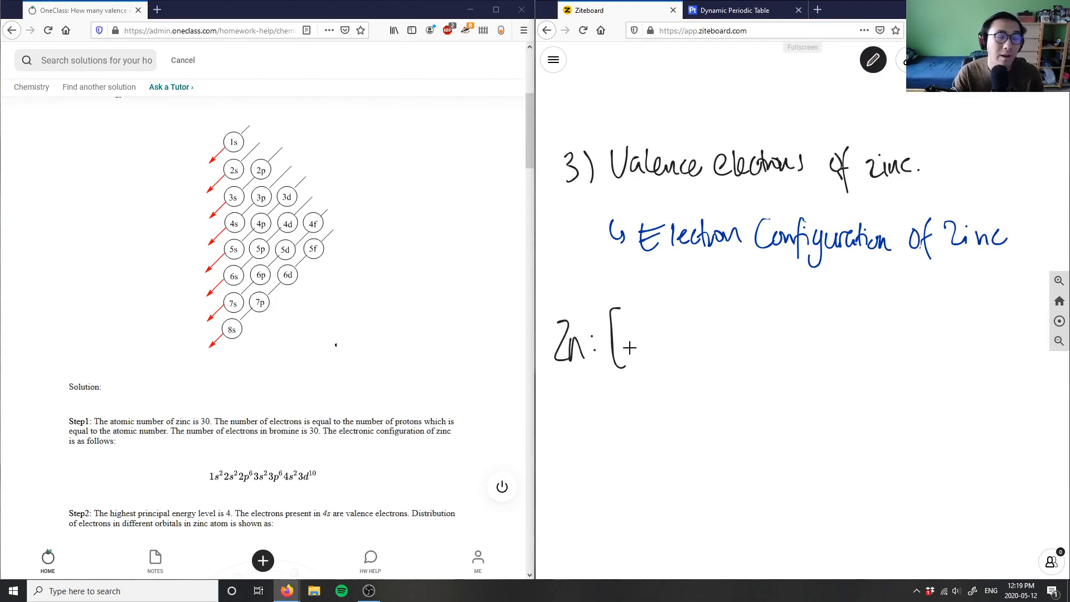
- Write the first orbital terms 1s² 2s² 2p⁶, checking Ptable between terms
{"action": "left_click", "coordinate": [736, 10]}
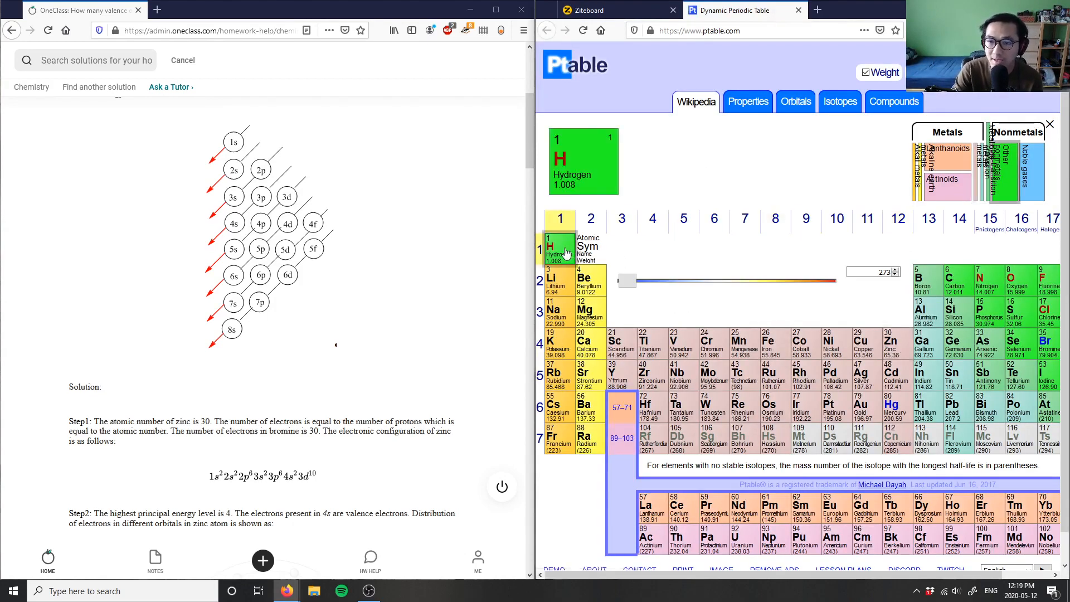
{"action": "left_click", "coordinate": [618, 10]}
{"action": "mouse_move", "coordinate": [632, 316]}
{"action": "left_mouse_down"}
{"action": "mouse_move", "coordinate": [634, 357]}
{"action": "mouse_move", "coordinate": [651, 359]}
{"action": "mouse_move", "coordinate": [657, 322]}
{"action": "mouse_move", "coordinate": [674, 341]}
{"action": "left_mouse_up"}
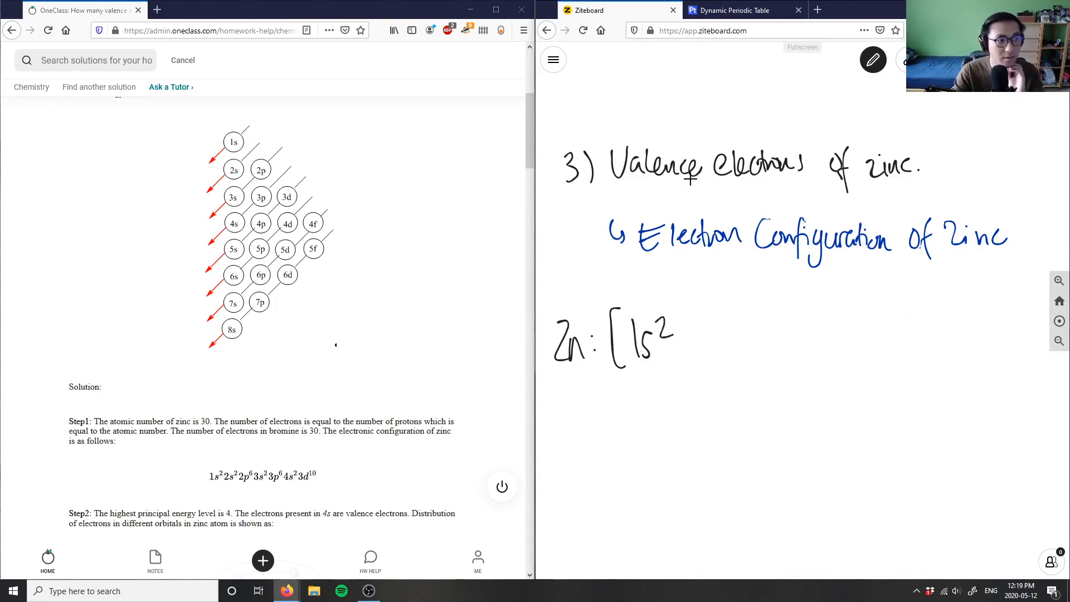
{"action": "left_click", "coordinate": [728, 11]}
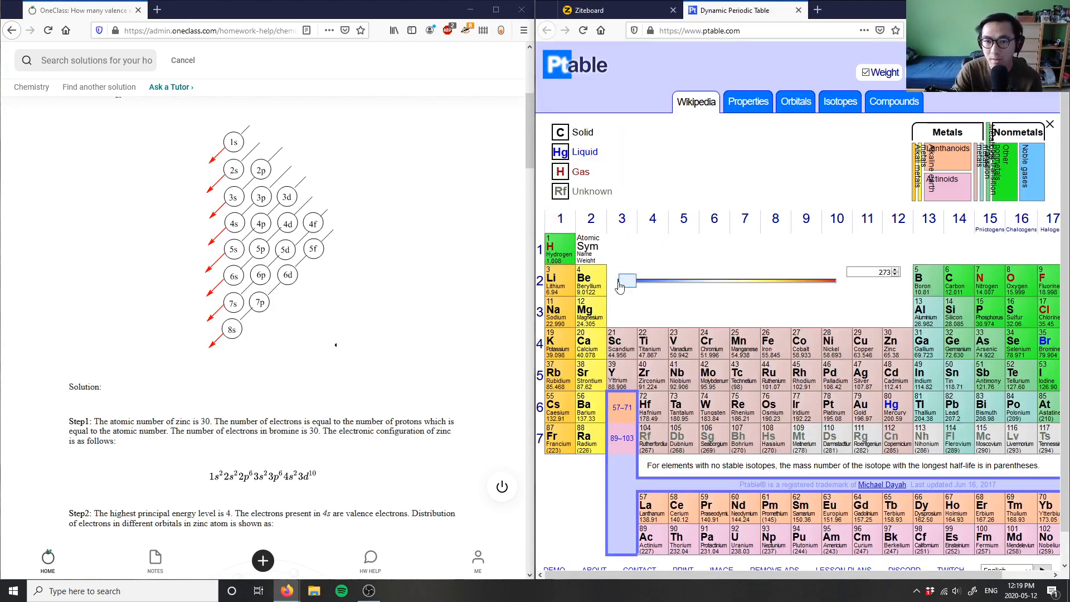
{"action": "left_click", "coordinate": [624, 11]}
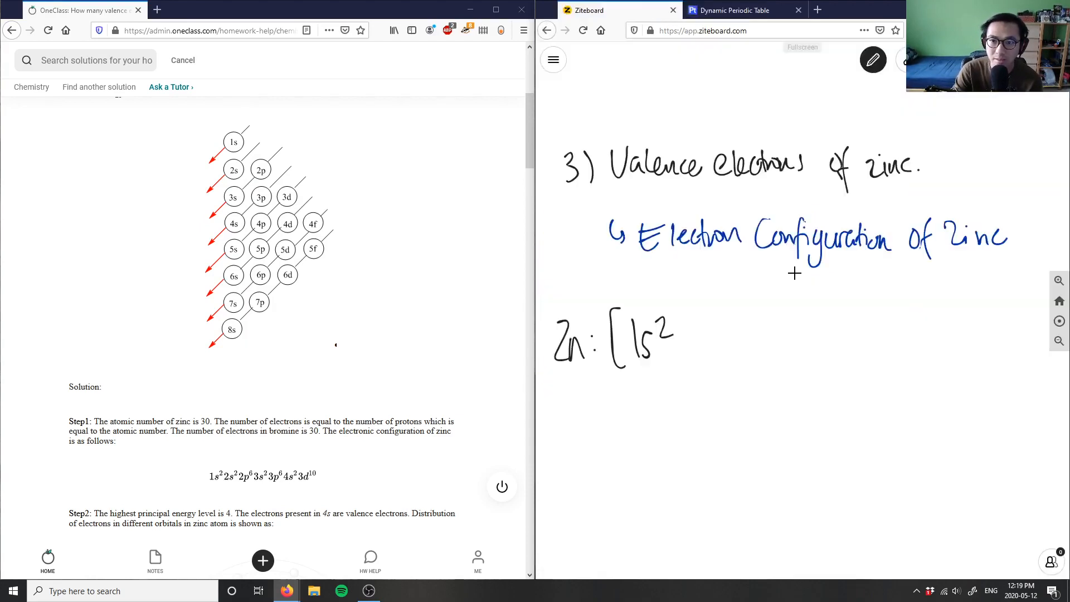
{"action": "mouse_move", "coordinate": [679, 330]}
{"action": "left_mouse_down"}
{"action": "mouse_move", "coordinate": [707, 355]}
{"action": "mouse_move", "coordinate": [729, 335]}
{"action": "left_mouse_up"}
{"action": "left_click", "coordinate": [736, 10]}
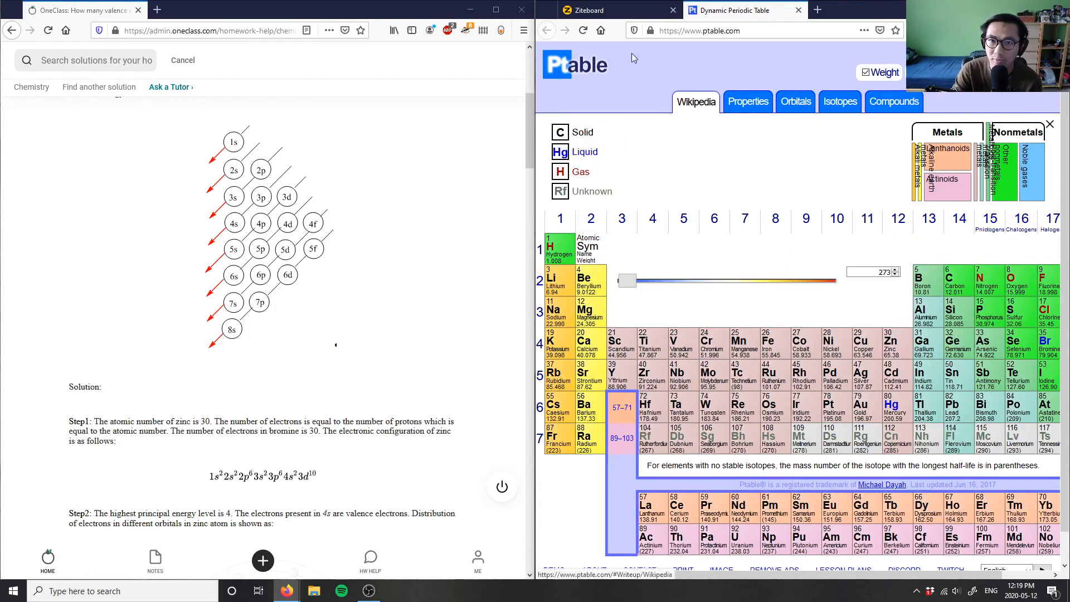
{"action": "left_click", "coordinate": [619, 11]}
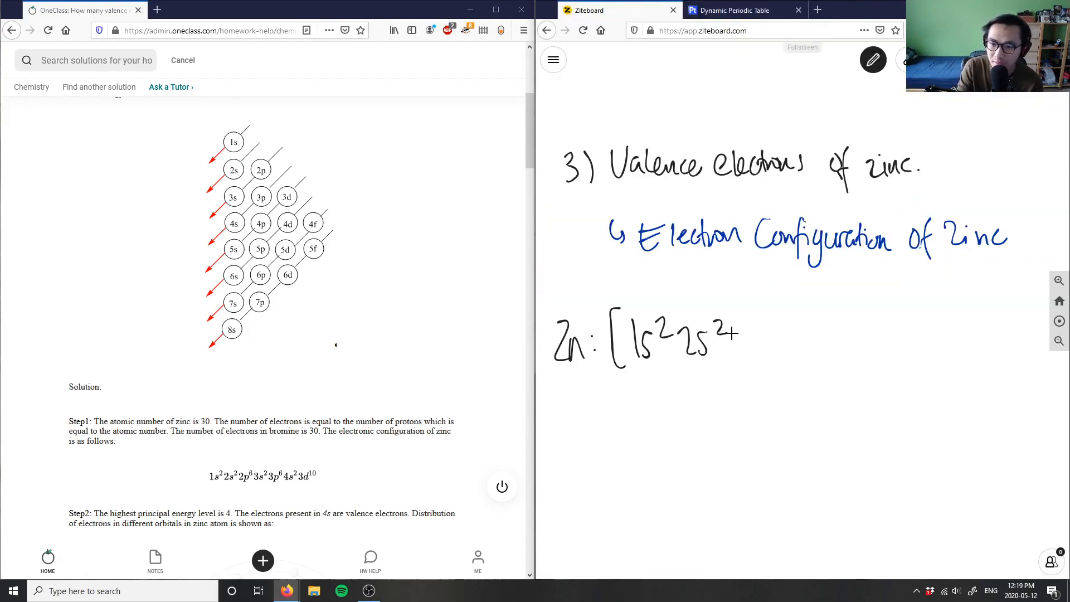
{"action": "mouse_move", "coordinate": [735, 334]}
{"action": "left_mouse_down"}
{"action": "mouse_move", "coordinate": [756, 361]}
{"action": "mouse_move", "coordinate": [767, 352]}
{"action": "left_mouse_up"}
{"action": "left_click_drag", "start_coordinate": [769, 313], "coordinate": [789, 329]}
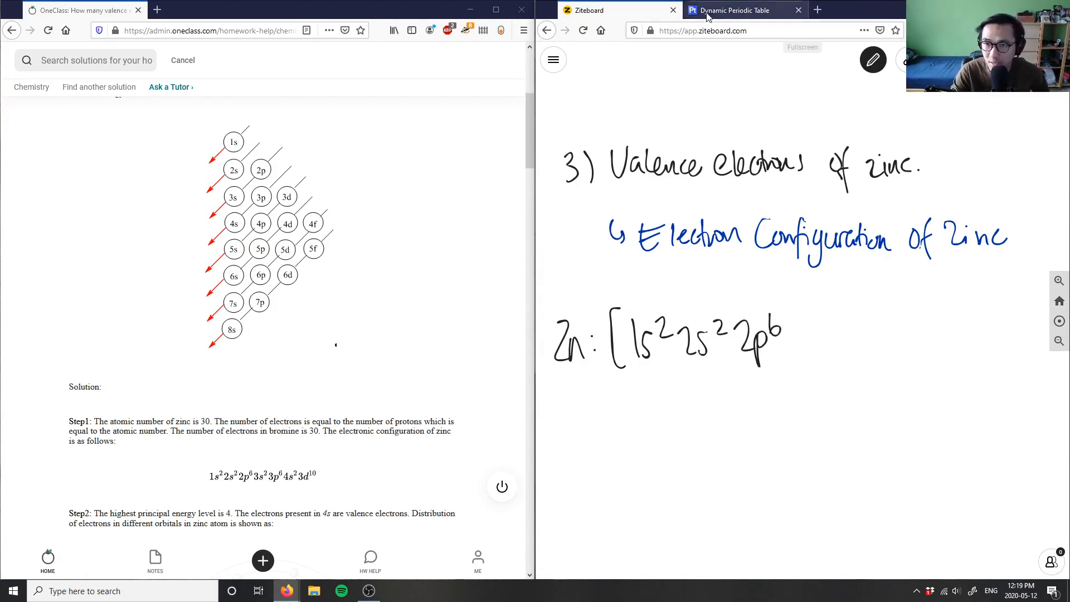
- Continue the configuration with 3s² 3p⁶ 4s², checking Ptable between terms
{"action": "left_click", "coordinate": [737, 10]}
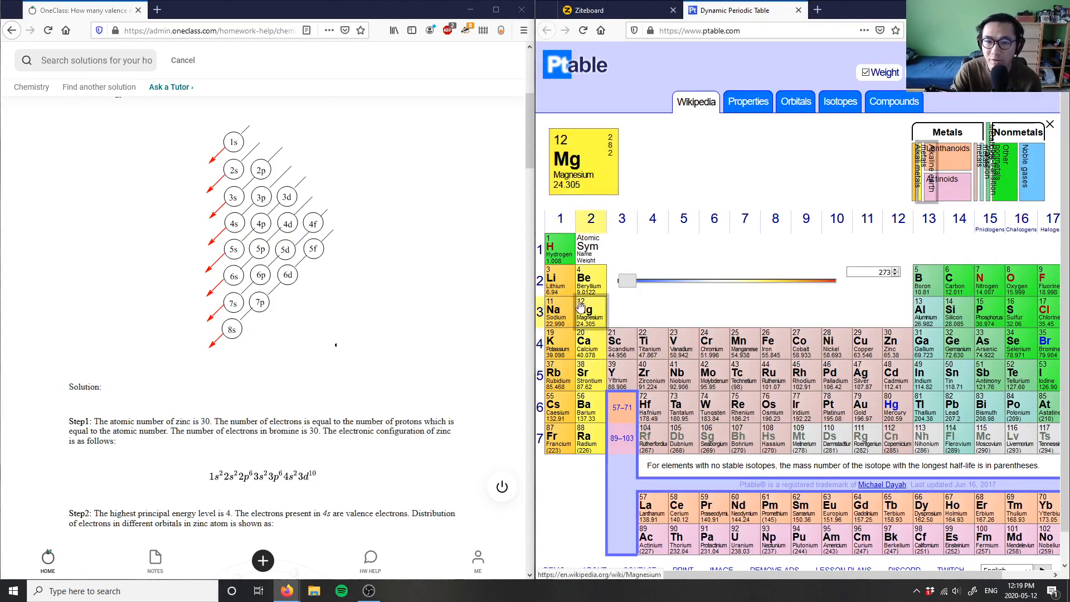
{"action": "mouse_move", "coordinate": [553, 312]}
{"action": "left_click", "coordinate": [619, 11]}
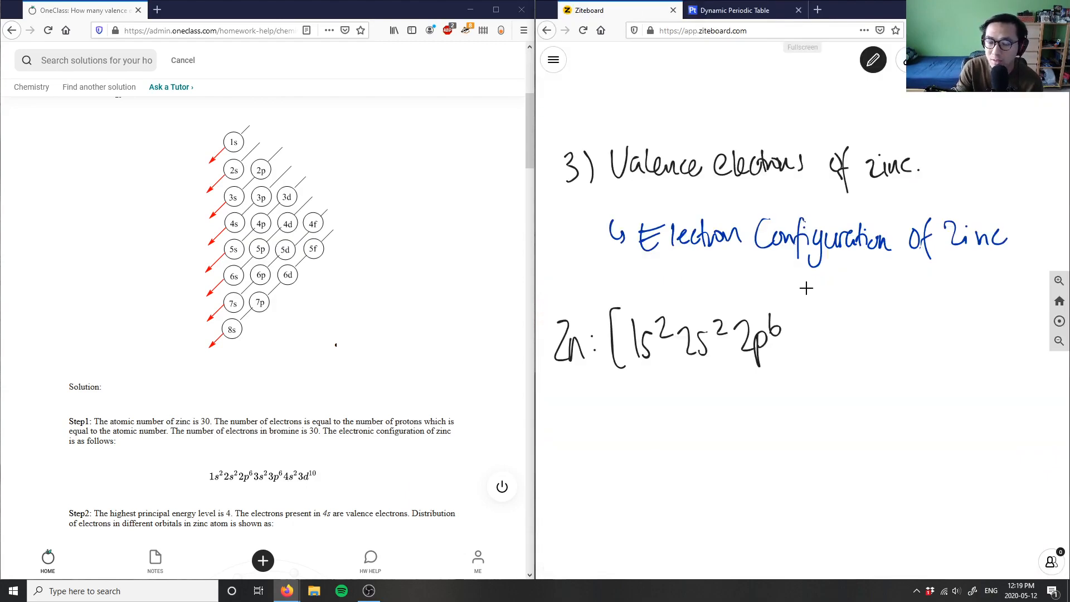
{"action": "left_click_drag", "start_coordinate": [795, 330], "coordinate": [845, 314]}
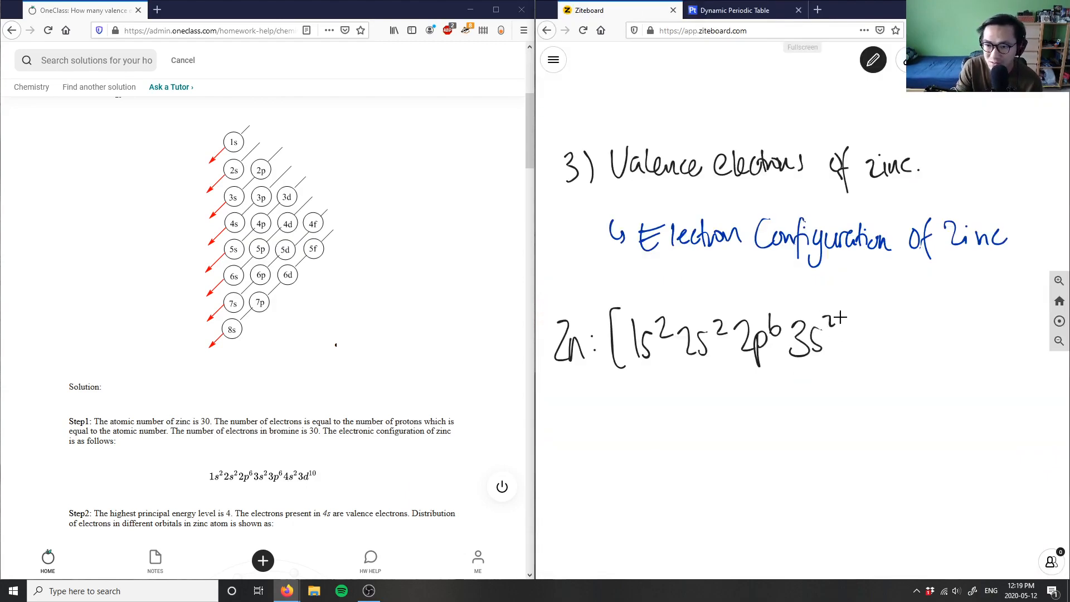
{"action": "left_click", "coordinate": [736, 10]}
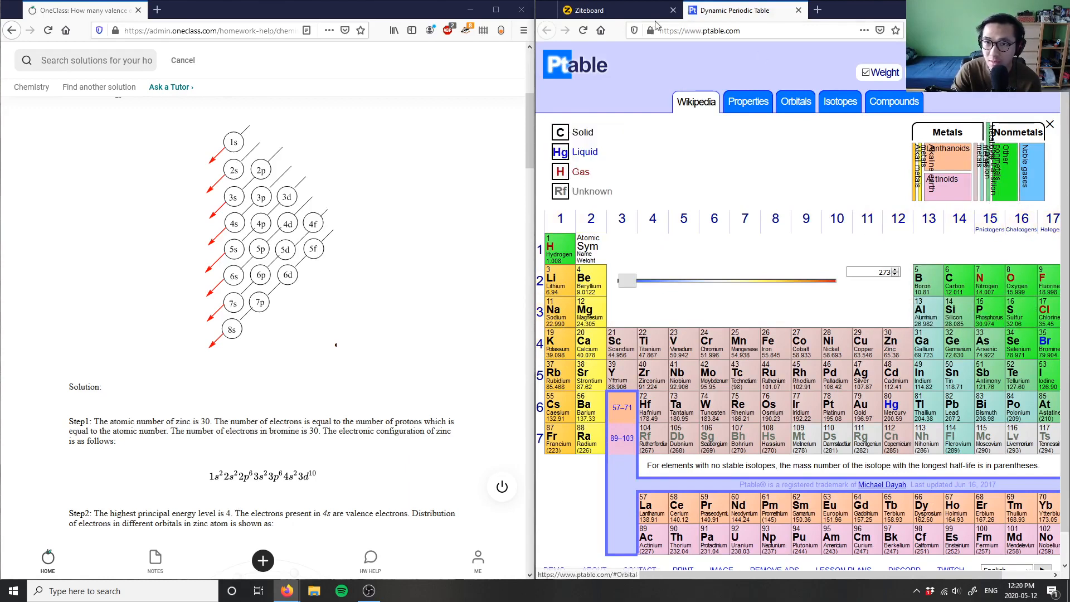
{"action": "left_click", "coordinate": [619, 10]}
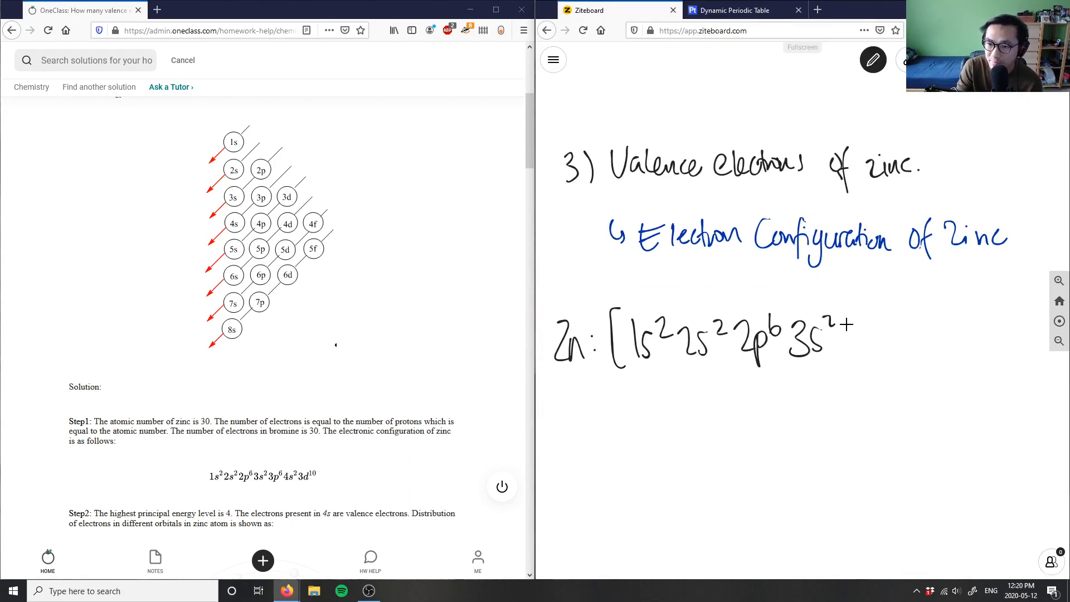
{"action": "mouse_move", "coordinate": [846, 324]}
{"action": "left_mouse_down"}
{"action": "mouse_move", "coordinate": [857, 360]}
{"action": "mouse_move", "coordinate": [872, 364]}
{"action": "left_mouse_up"}
{"action": "left_click_drag", "start_coordinate": [870, 310], "coordinate": [880, 334]}
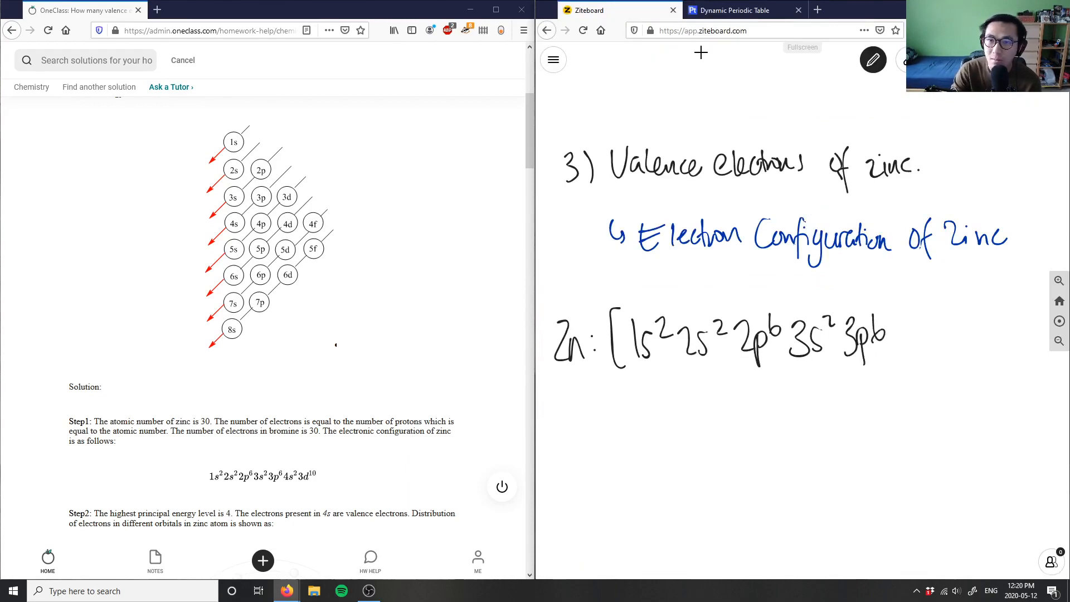
{"action": "left_click", "coordinate": [734, 11]}
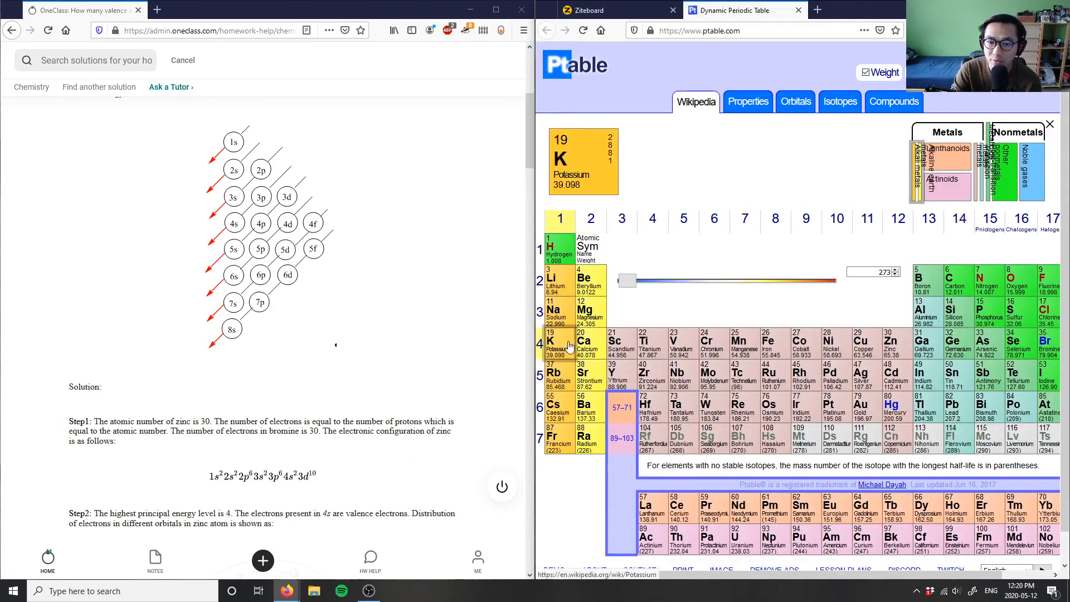
{"action": "left_click", "coordinate": [620, 11]}
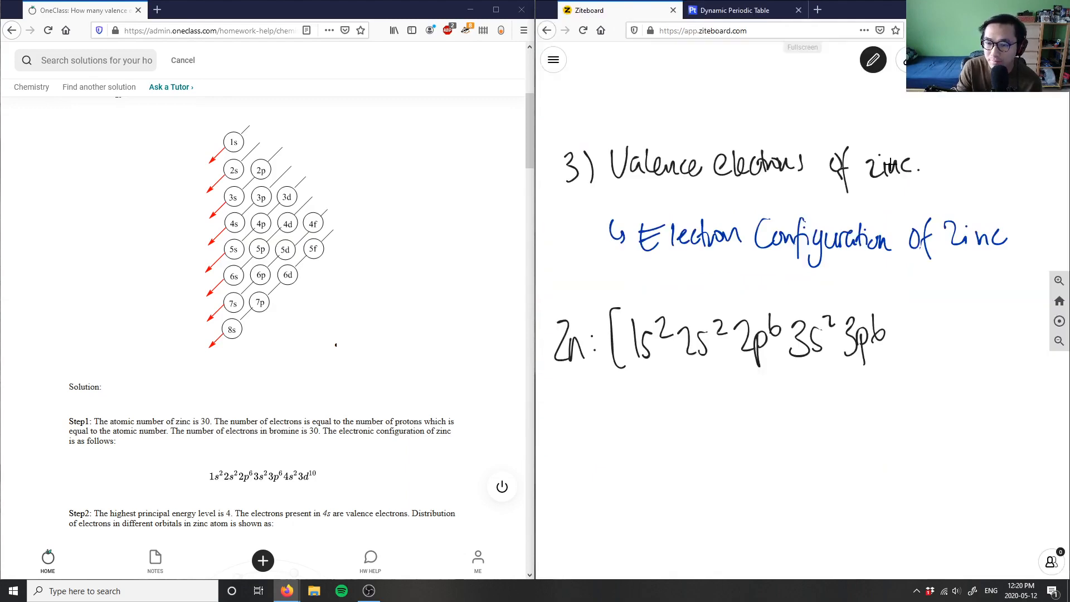
{"action": "mouse_move", "coordinate": [915, 329]}
{"action": "left_mouse_down"}
{"action": "mouse_move", "coordinate": [907, 343]}
{"action": "mouse_move", "coordinate": [920, 349]}
{"action": "left_mouse_up"}
{"action": "left_click_drag", "start_coordinate": [930, 302], "coordinate": [949, 318]}
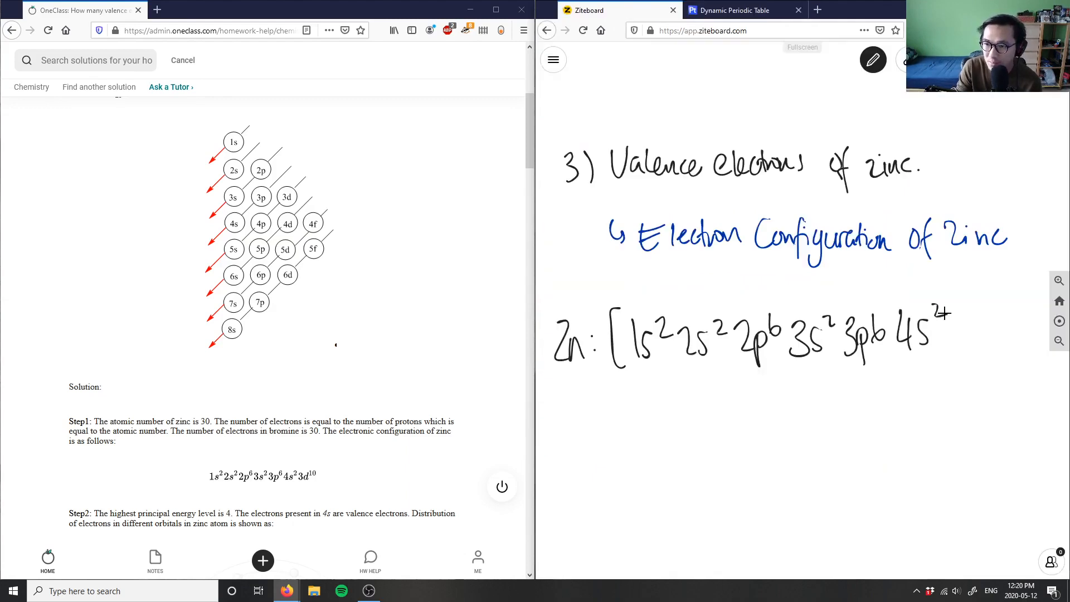
- Finish with 3d¹⁰, close the bracket and touch up the 4s² superscript
{"action": "left_click", "coordinate": [747, 10]}
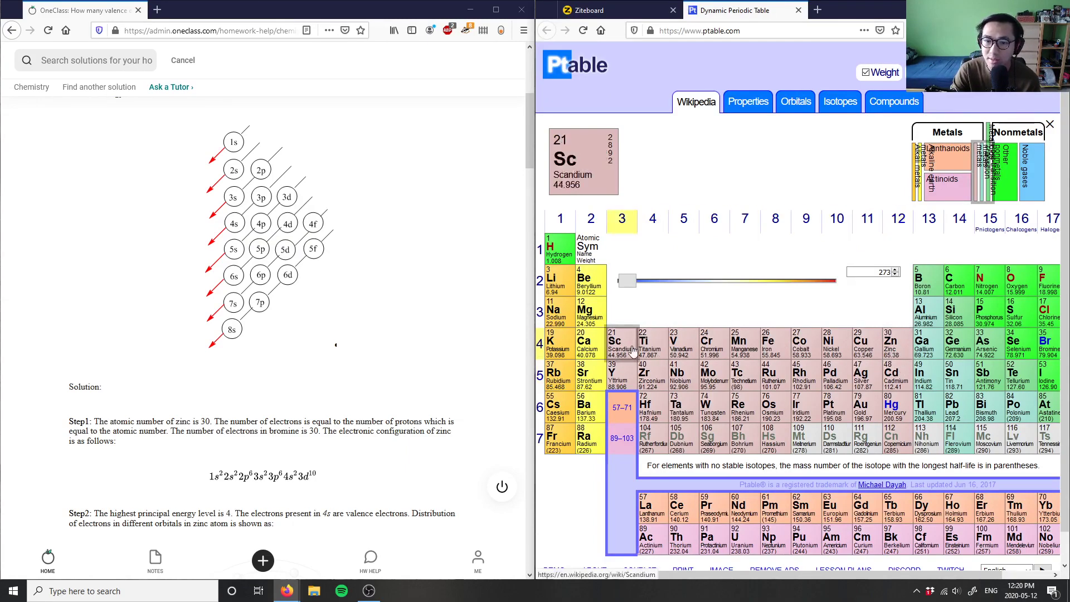
{"action": "left_click", "coordinate": [603, 10]}
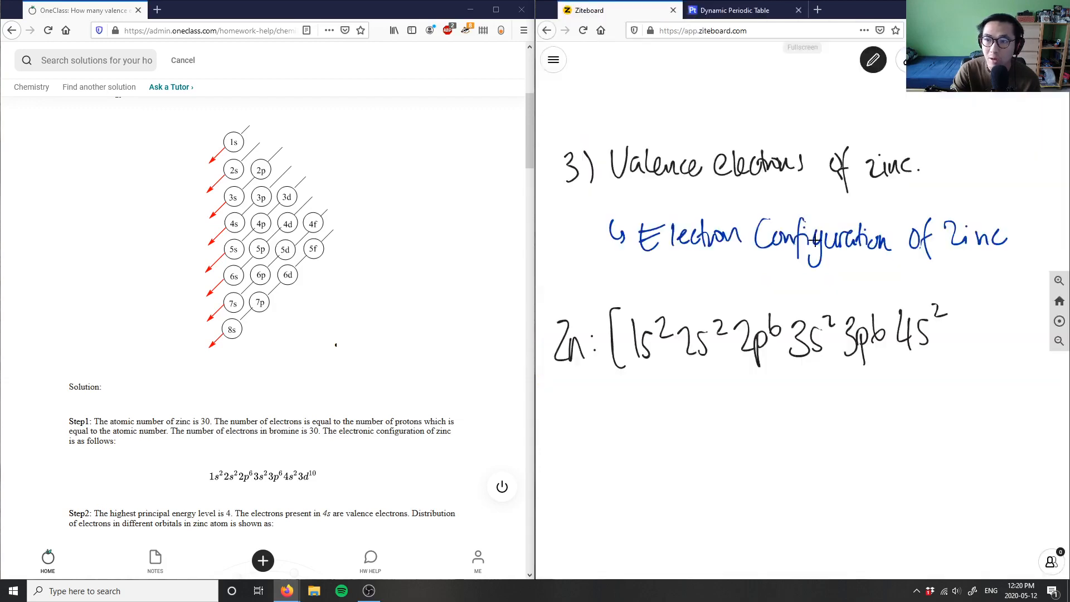
{"action": "left_click_drag", "start_coordinate": [950, 315], "coordinate": [978, 348]}
{"action": "left_click_drag", "start_coordinate": [997, 306], "coordinate": [1005, 326]}
{"action": "left_click_drag", "start_coordinate": [1003, 288], "coordinate": [1012, 364]}
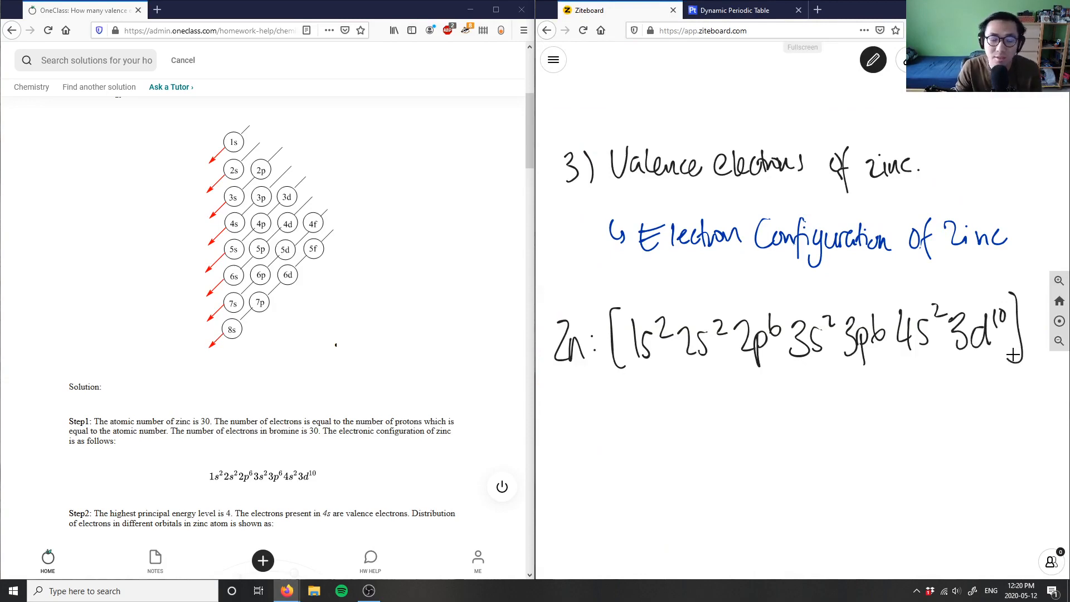
{"action": "left_click_drag", "start_coordinate": [943, 318], "coordinate": [936, 328]}
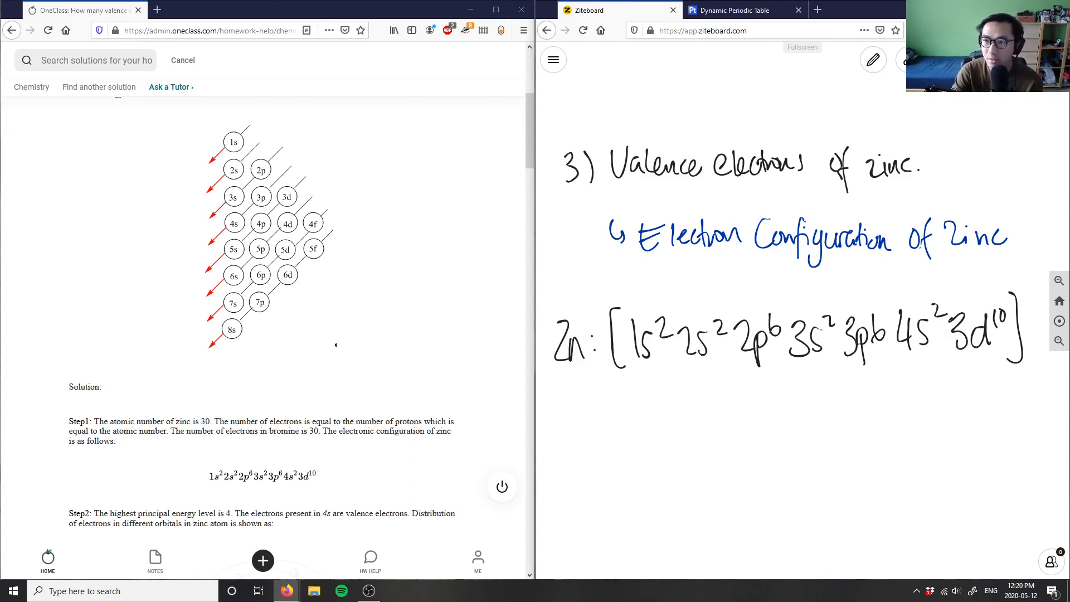
{"action": "scroll", "coordinate": [950, 237], "scroll_direction": "down", "scroll_amount": 1}
{"action": "scroll", "coordinate": [777, 358], "scroll_direction": "down", "scroll_amount": 1}
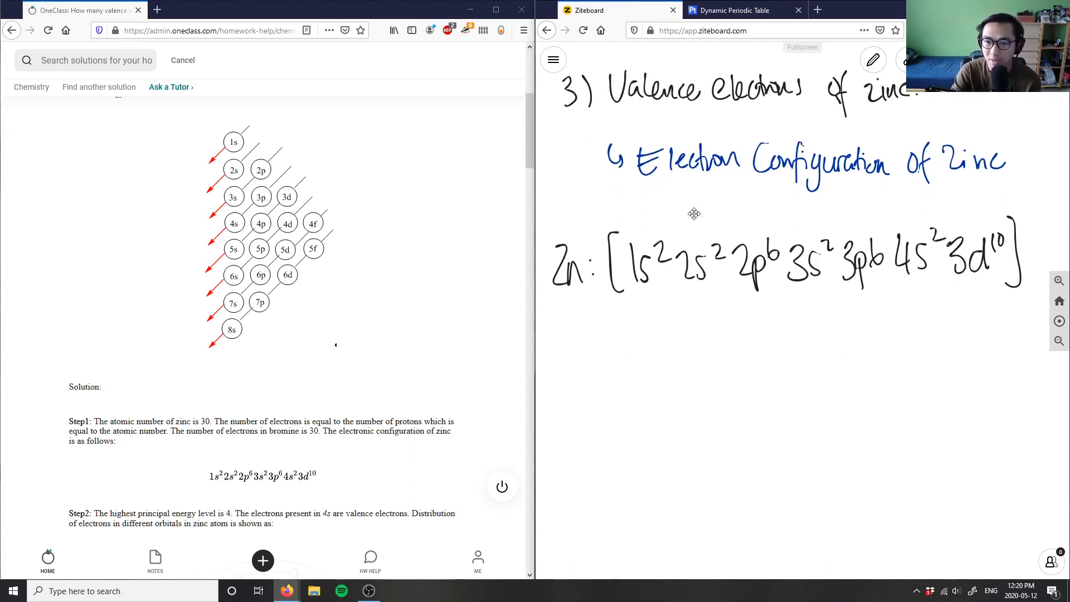
{"action": "scroll", "coordinate": [853, 341], "scroll_direction": "down", "scroll_amount": 1}
{"action": "scroll", "coordinate": [856, 314], "scroll_direction": "up", "scroll_amount": 1}
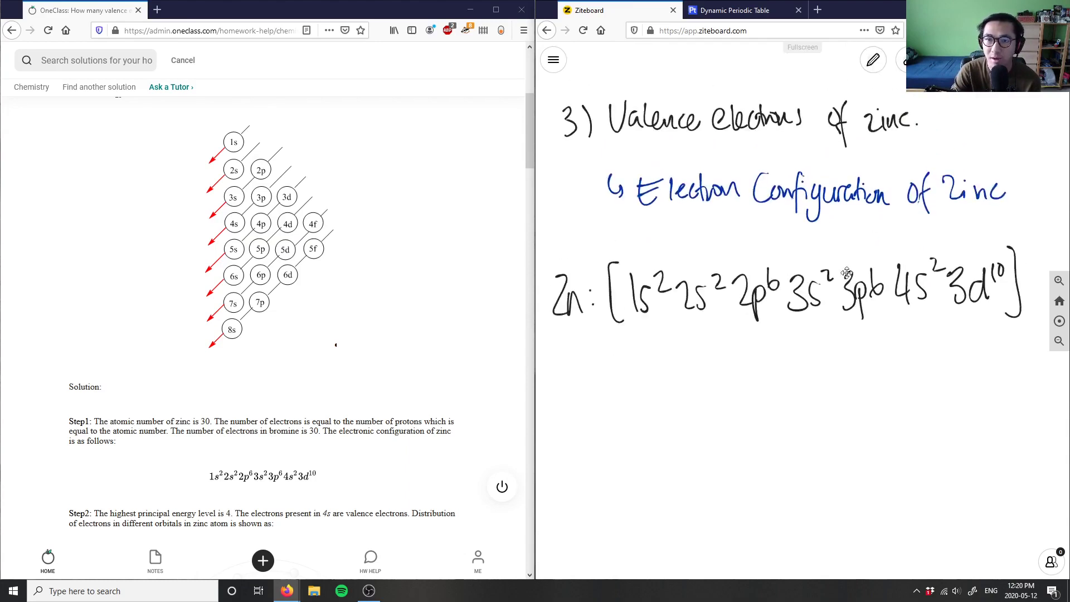
- Underline the word 'Valence' in the heading in blue
{"action": "left_click", "coordinate": [873, 59]}
{"action": "left_click", "coordinate": [873, 175]}
{"action": "left_click", "coordinate": [873, 60]}
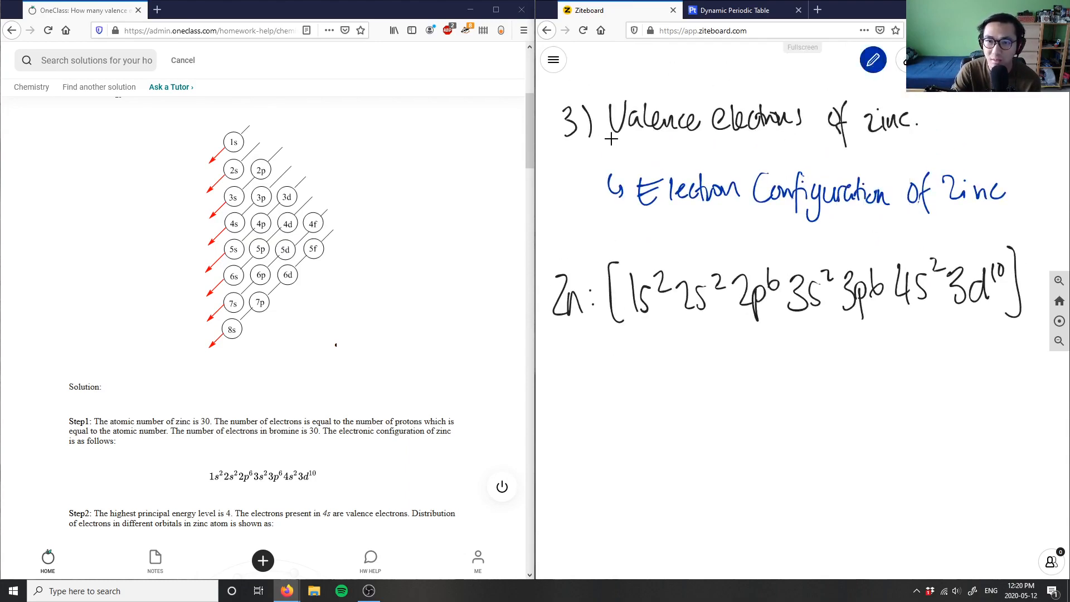
{"action": "left_click_drag", "start_coordinate": [611, 139], "coordinate": [715, 143]}
{"action": "left_click", "coordinate": [874, 60]}
{"action": "left_click", "coordinate": [848, 174]}
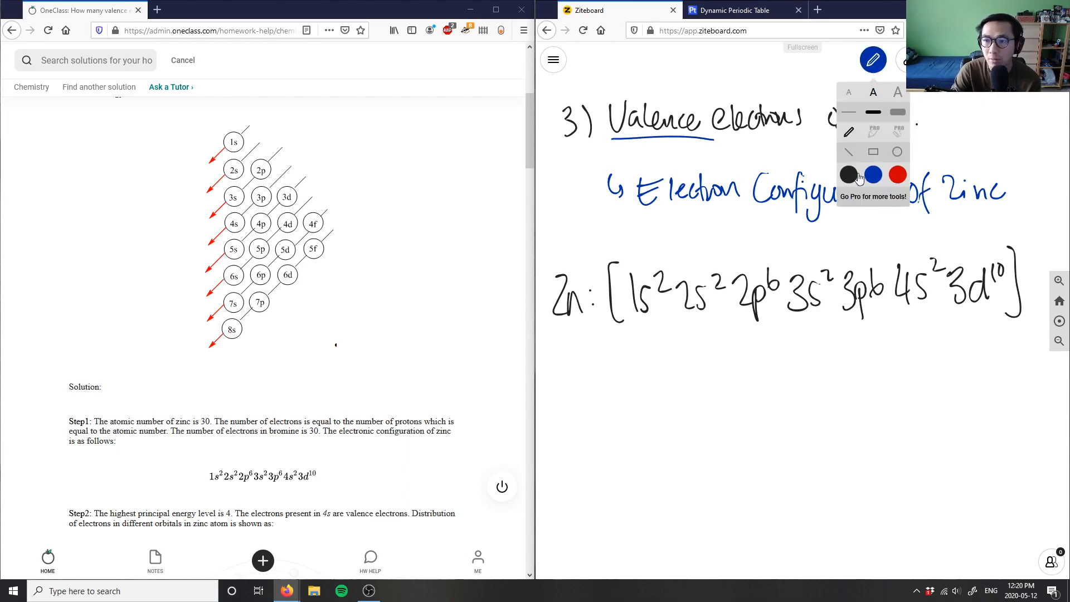
{"action": "left_click", "coordinate": [873, 59]}
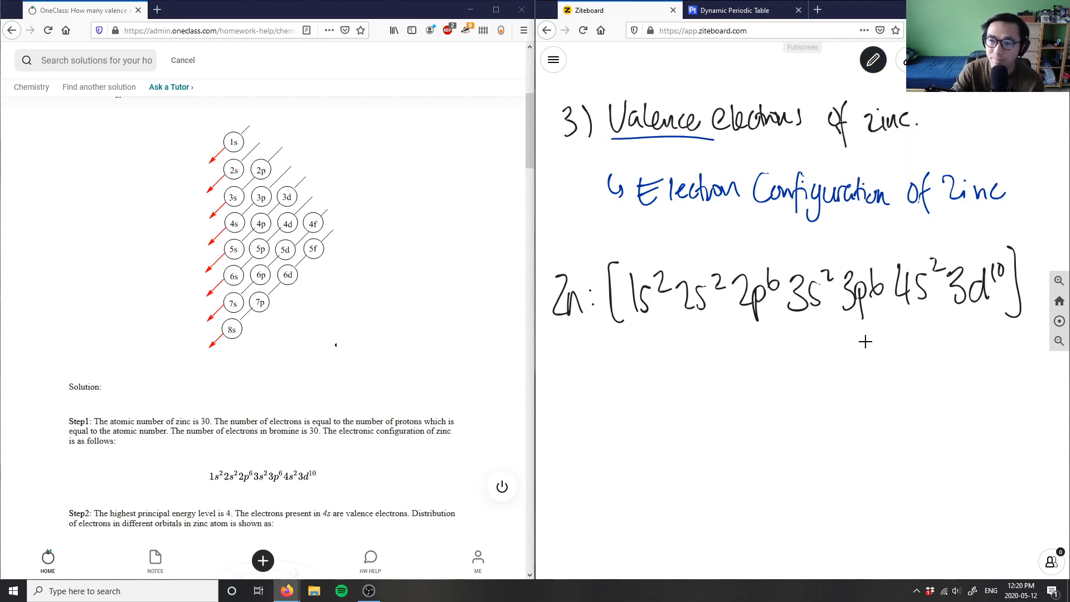
- Write 'n = 4' below the configuration and underline 4s in blue
{"action": "left_click", "coordinate": [873, 60]}
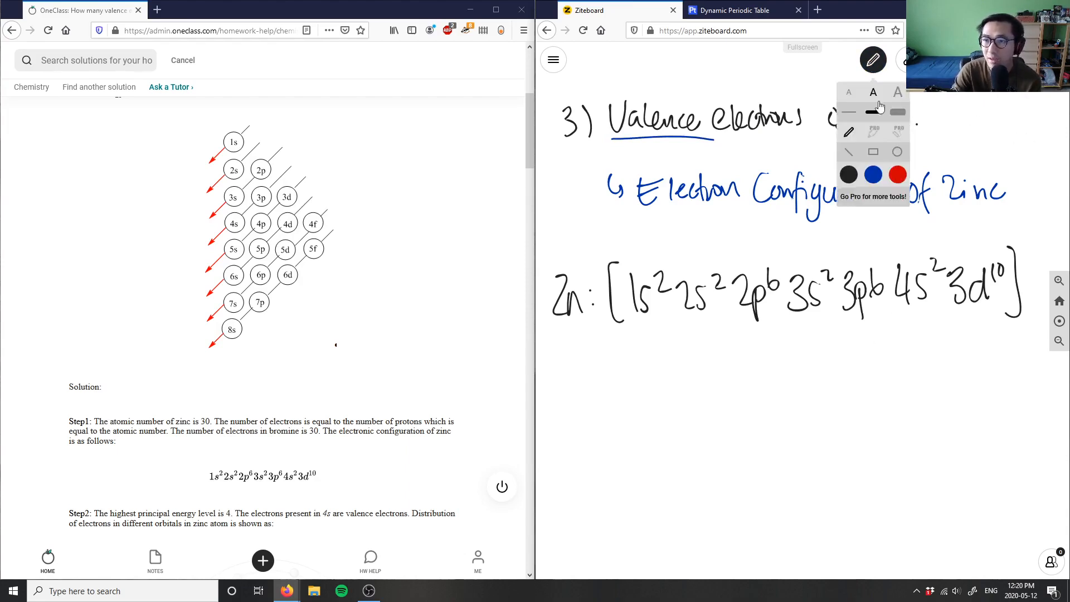
{"action": "left_click", "coordinate": [874, 175]}
{"action": "left_click", "coordinate": [874, 60]}
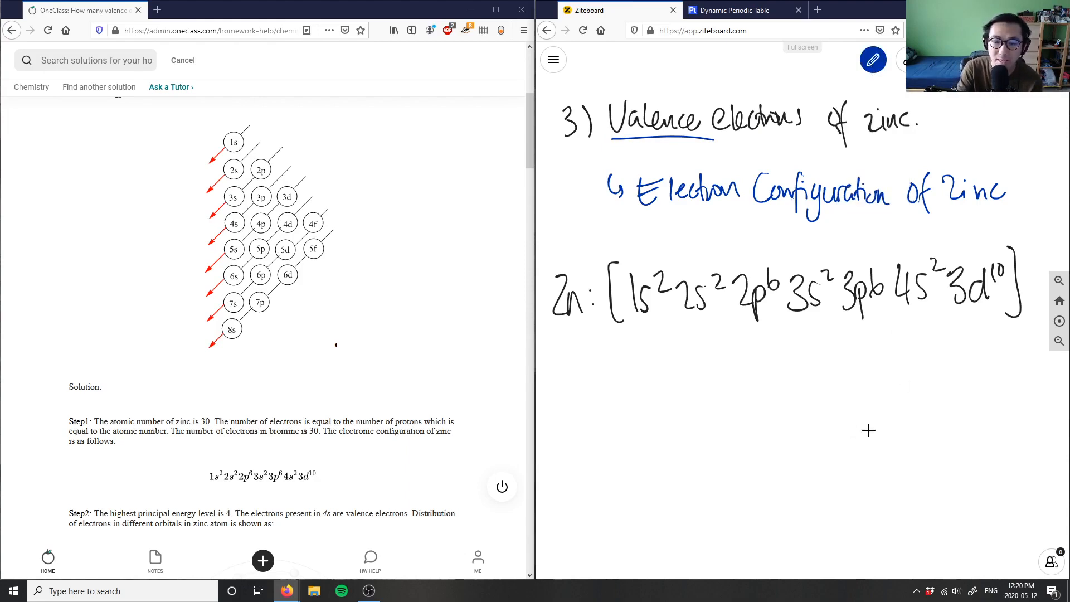
{"action": "mouse_move", "coordinate": [681, 357]}
{"action": "left_mouse_down"}
{"action": "mouse_move", "coordinate": [690, 376]}
{"action": "mouse_move", "coordinate": [716, 359]}
{"action": "left_mouse_up"}
{"action": "left_click_drag", "start_coordinate": [701, 370], "coordinate": [750, 361]}
{"action": "left_click_drag", "start_coordinate": [744, 341], "coordinate": [743, 380]}
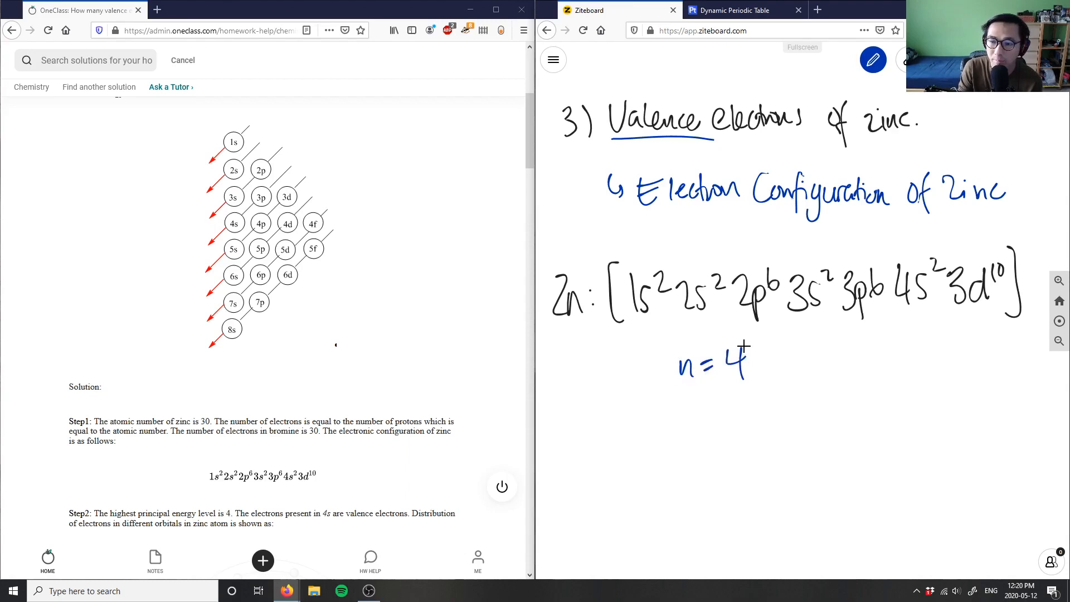
{"action": "left_click_drag", "start_coordinate": [896, 312], "coordinate": [914, 311]}
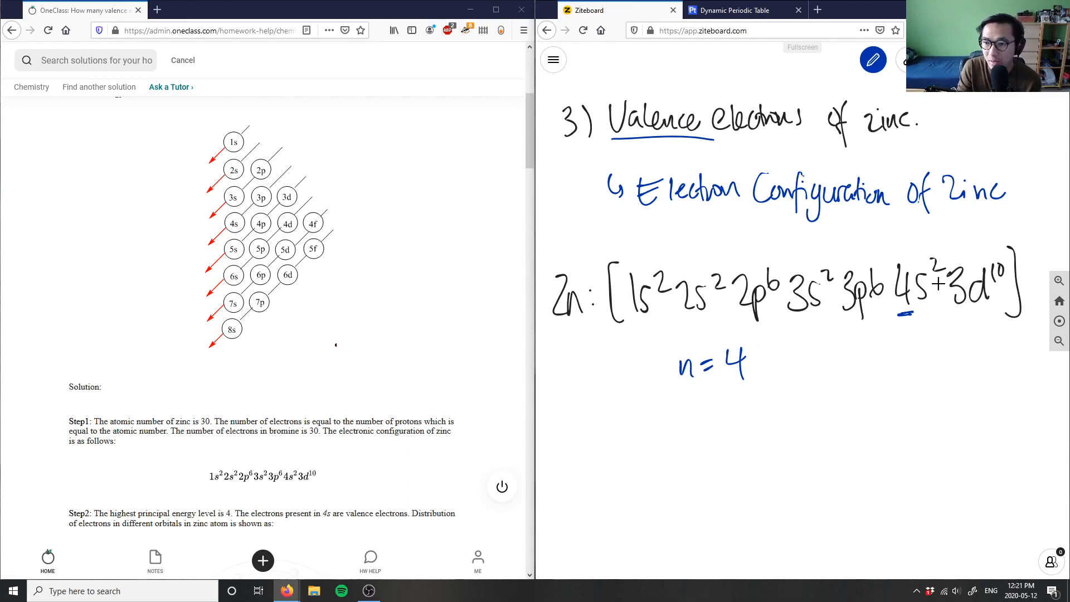
- Write the conclusion '∴ 2 valence electrons for zinc' below n = 4
{"action": "mouse_move", "coordinate": [625, 426]}
{"action": "left_mouse_down"}
{"action": "mouse_move", "coordinate": [644, 447]}
{"action": "mouse_move", "coordinate": [673, 451]}
{"action": "mouse_move", "coordinate": [757, 439]}
{"action": "mouse_move", "coordinate": [791, 418]}
{"action": "mouse_move", "coordinate": [809, 435]}
{"action": "mouse_move", "coordinate": [936, 427]}
{"action": "left_mouse_up"}
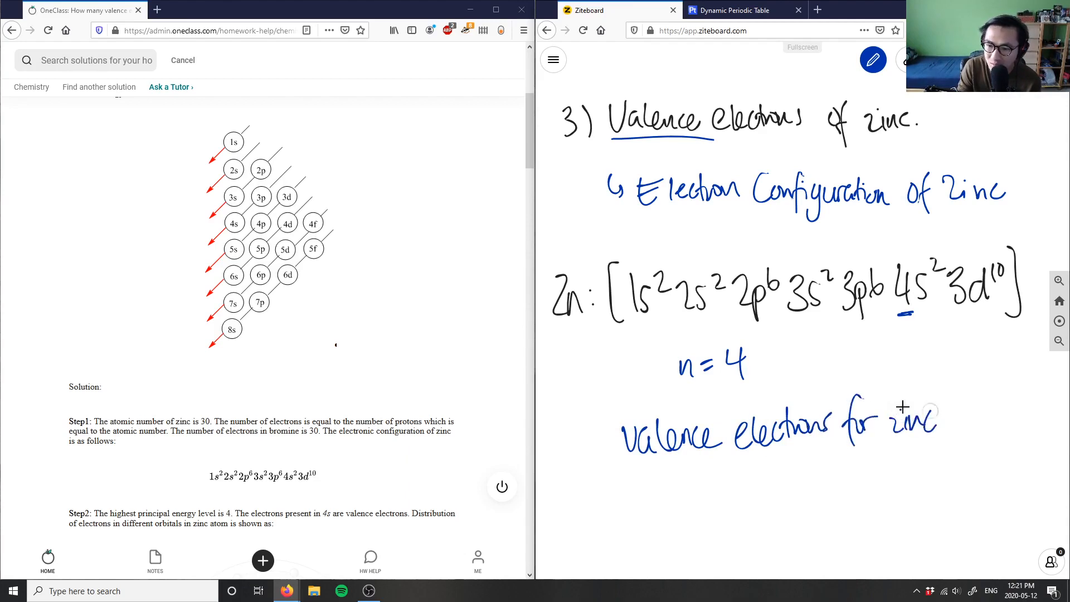
{"action": "left_click_drag", "start_coordinate": [579, 422], "coordinate": [614, 460]}
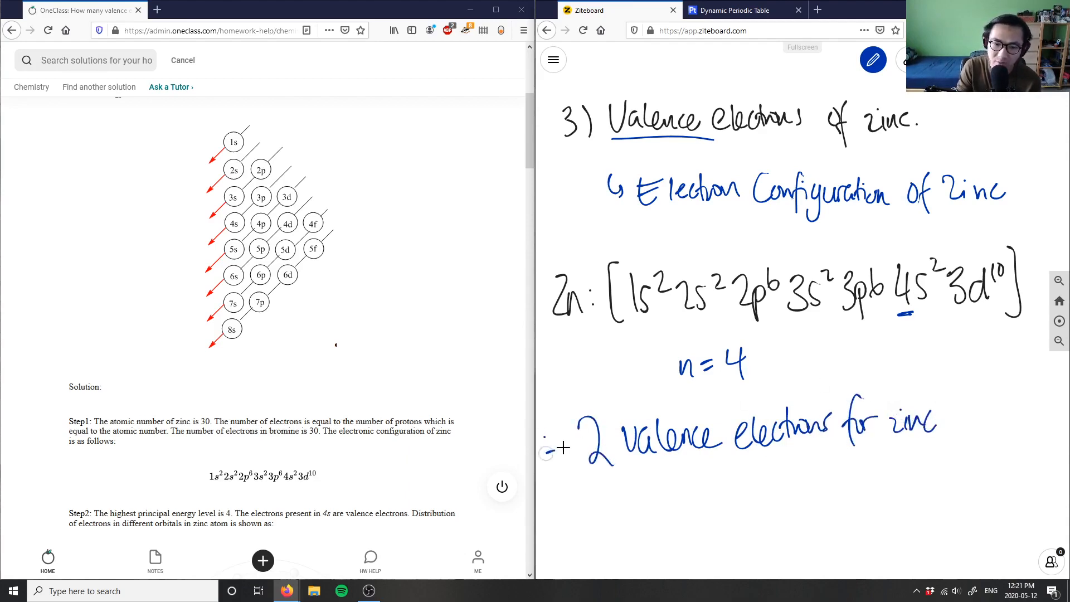
{"action": "key", "text": "ctrl"}
{"action": "left_click", "coordinate": [559, 437]}
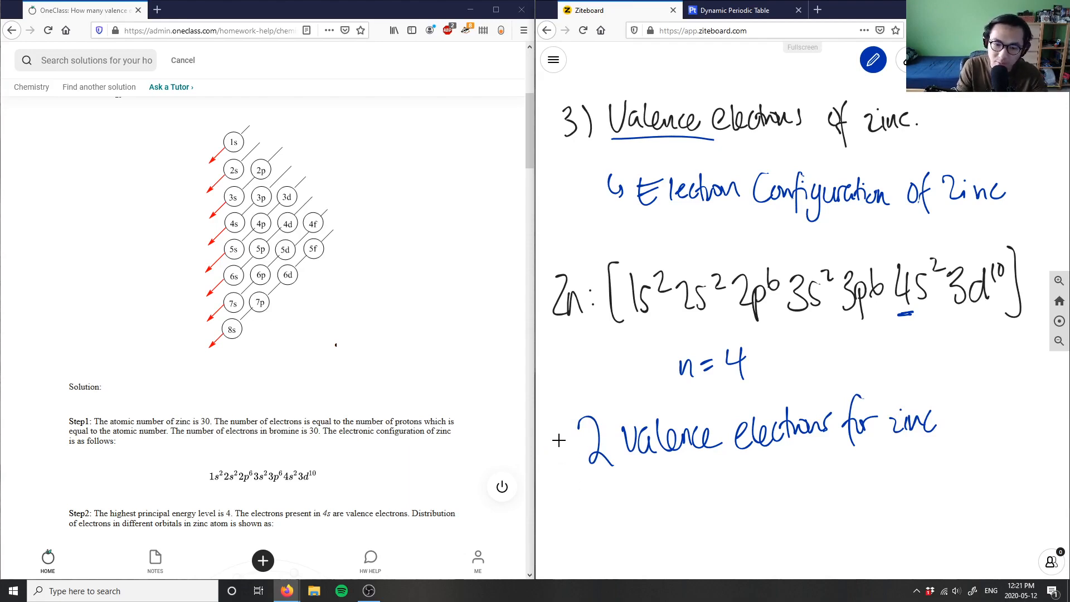
{"action": "left_click", "coordinate": [555, 456]}
{"action": "left_click", "coordinate": [570, 461]}
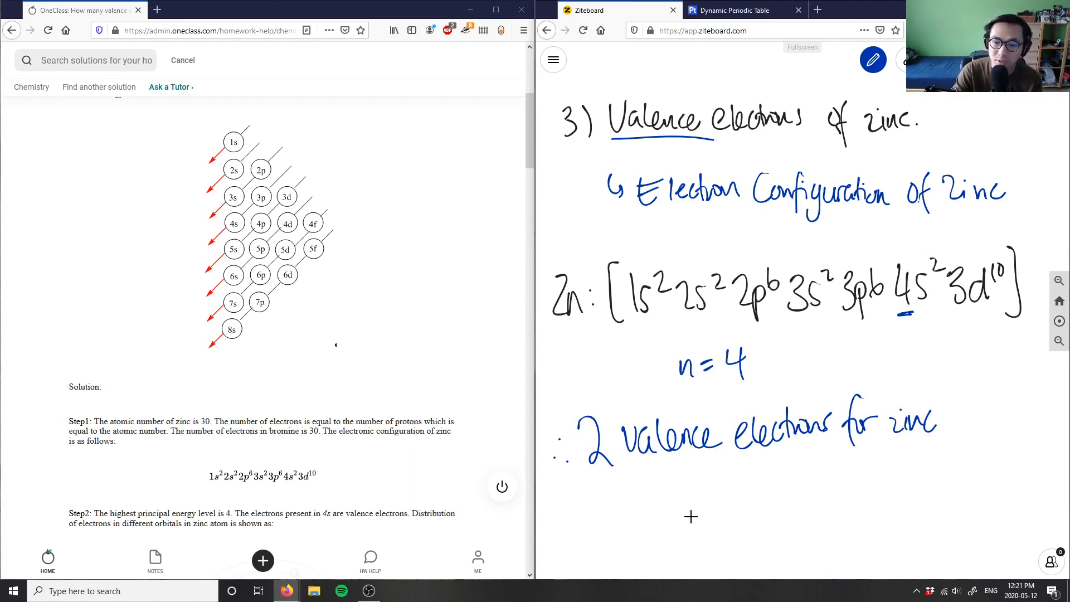
{"action": "scroll", "coordinate": [420, 320], "scroll_direction": "down", "scroll_amount": 4}
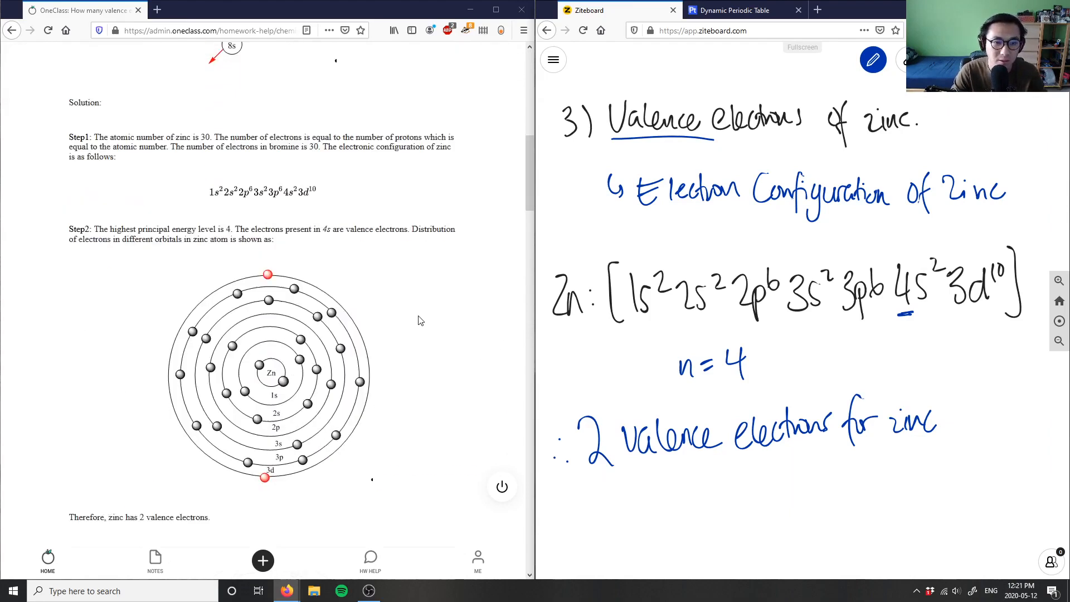
{"action": "scroll", "coordinate": [419, 320], "scroll_direction": "down", "scroll_amount": 5}
{"action": "scroll", "coordinate": [419, 320], "scroll_direction": "down", "scroll_amount": 3}
{"action": "scroll", "coordinate": [414, 320], "scroll_direction": "up", "scroll_amount": 3}
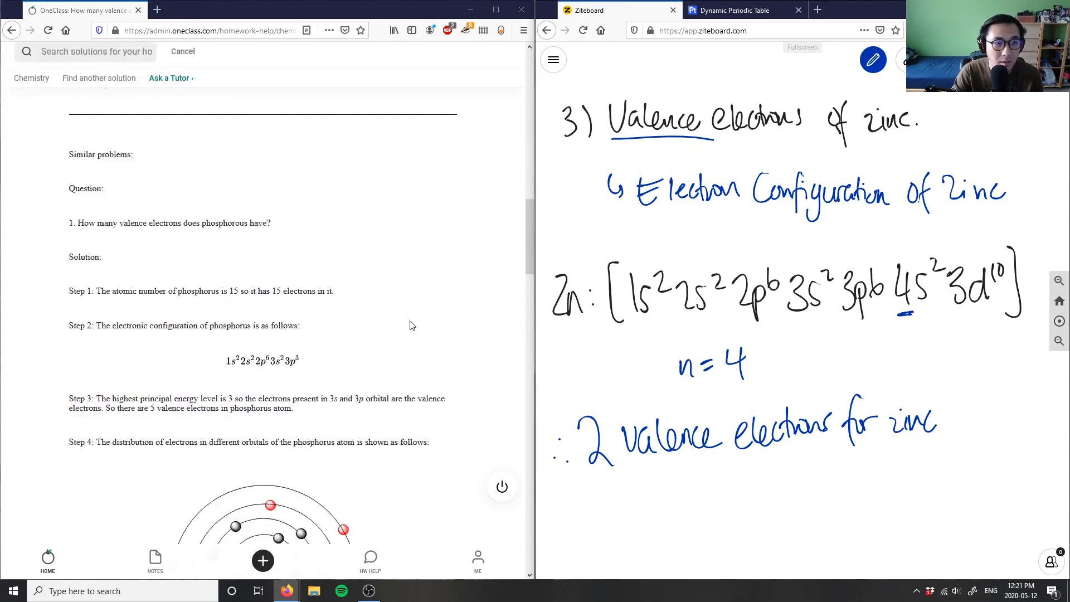
{"action": "scroll", "coordinate": [304, 318], "scroll_direction": "up", "scroll_amount": 3}
{"action": "left_click_drag", "start_coordinate": [146, 288], "coordinate": [211, 291]}
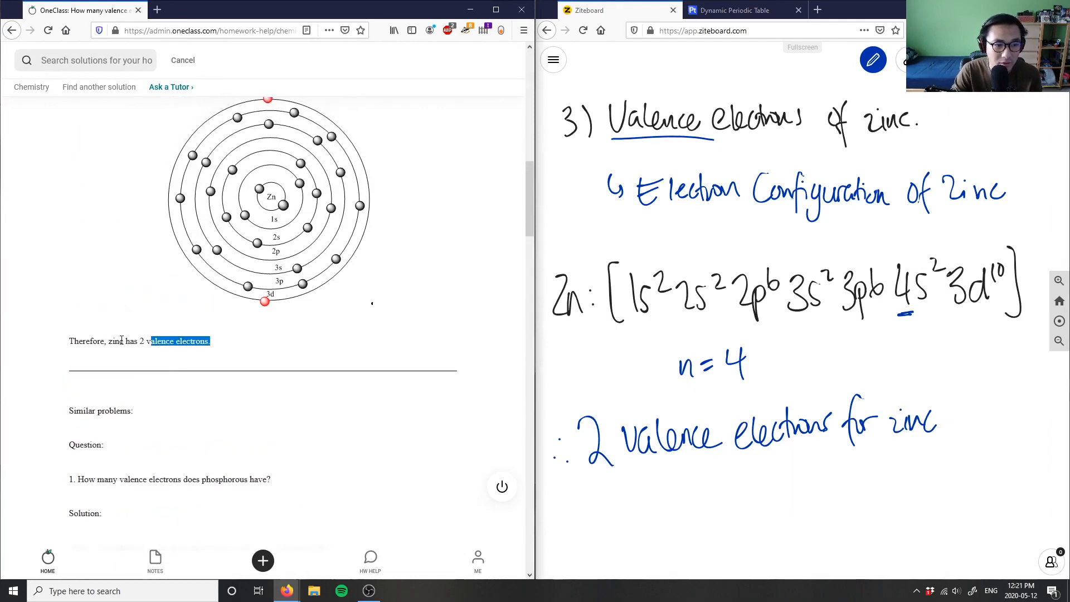
{"action": "scroll", "coordinate": [168, 335], "scroll_direction": "up", "scroll_amount": 1}
- Highlight the 'principal energy level' phrase in Step 2 of the OneClass zinc solution
{"action": "left_click", "coordinate": [147, 360]}
{"action": "scroll", "coordinate": [251, 351], "scroll_direction": "up", "scroll_amount": 3}
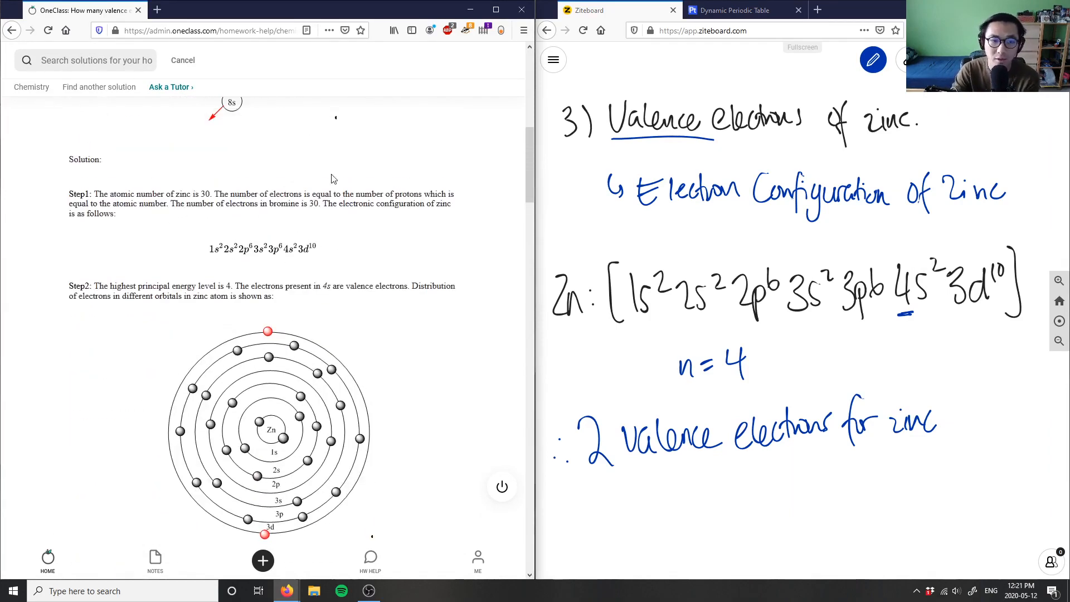
{"action": "left_click_drag", "start_coordinate": [221, 296], "coordinate": [248, 296]}
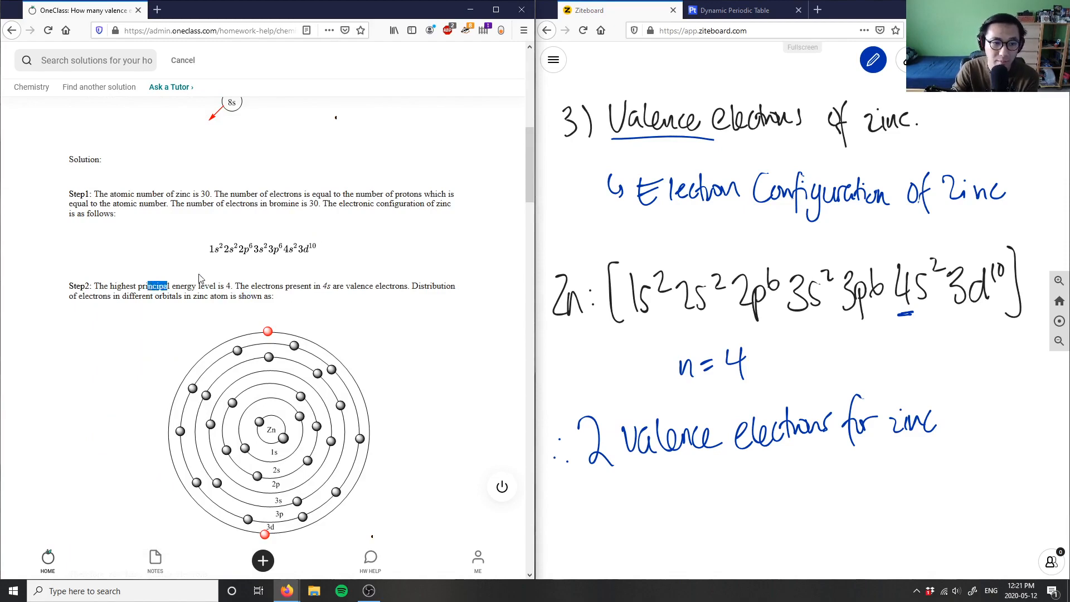
{"action": "left_click_drag", "start_coordinate": [147, 286], "coordinate": [226, 286]}
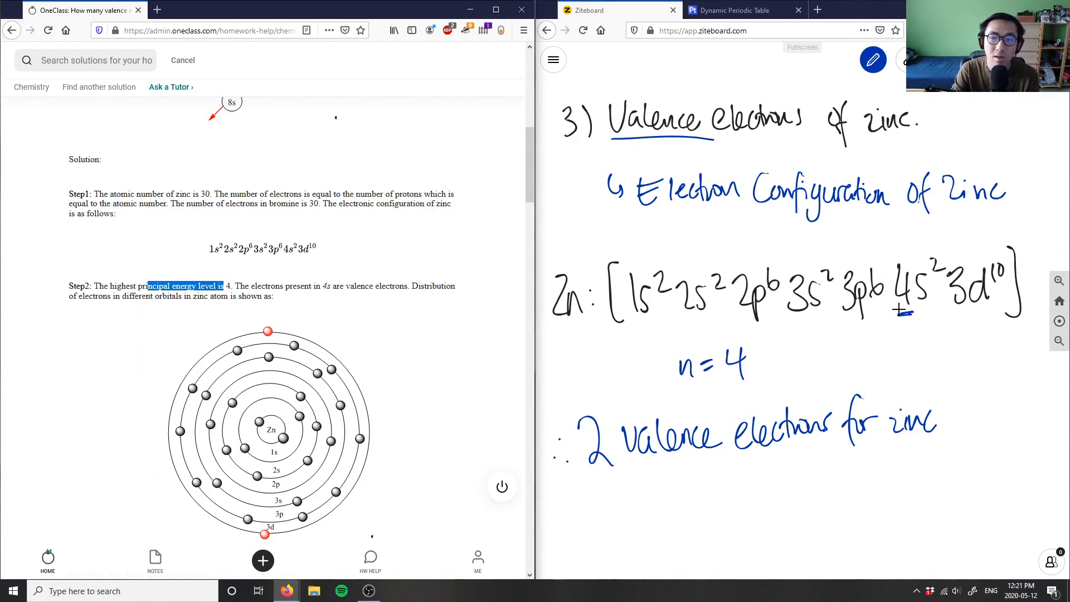
{"action": "scroll", "coordinate": [451, 331], "scroll_direction": "down", "scroll_amount": 3}
{"action": "scroll", "coordinate": [376, 343], "scroll_direction": "down", "scroll_amount": 3}
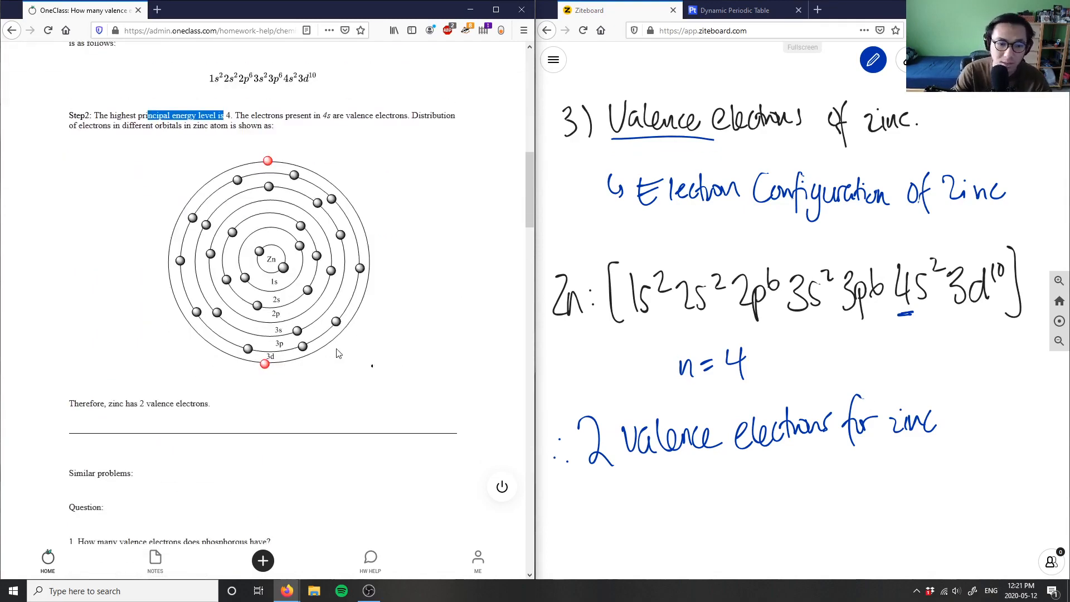
{"action": "scroll", "coordinate": [343, 351], "scroll_direction": "down", "scroll_amount": 4}
{"action": "scroll", "coordinate": [339, 352], "scroll_direction": "down", "scroll_amount": 5}
{"action": "scroll", "coordinate": [340, 352], "scroll_direction": "down", "scroll_amount": 5}
{"action": "scroll", "coordinate": [340, 353], "scroll_direction": "down", "scroll_amount": 3}
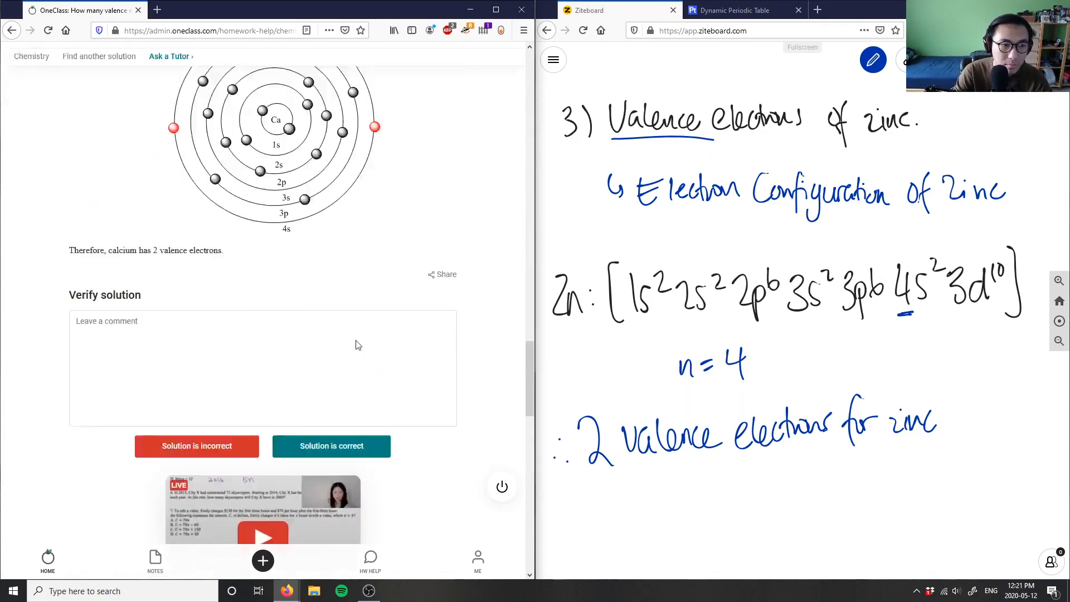
- Start the verification comment 'Solution is correct, good!' in the Leave a comment box
{"action": "left_click", "coordinate": [294, 454]}
{"action": "type", "text": "Solutui"}
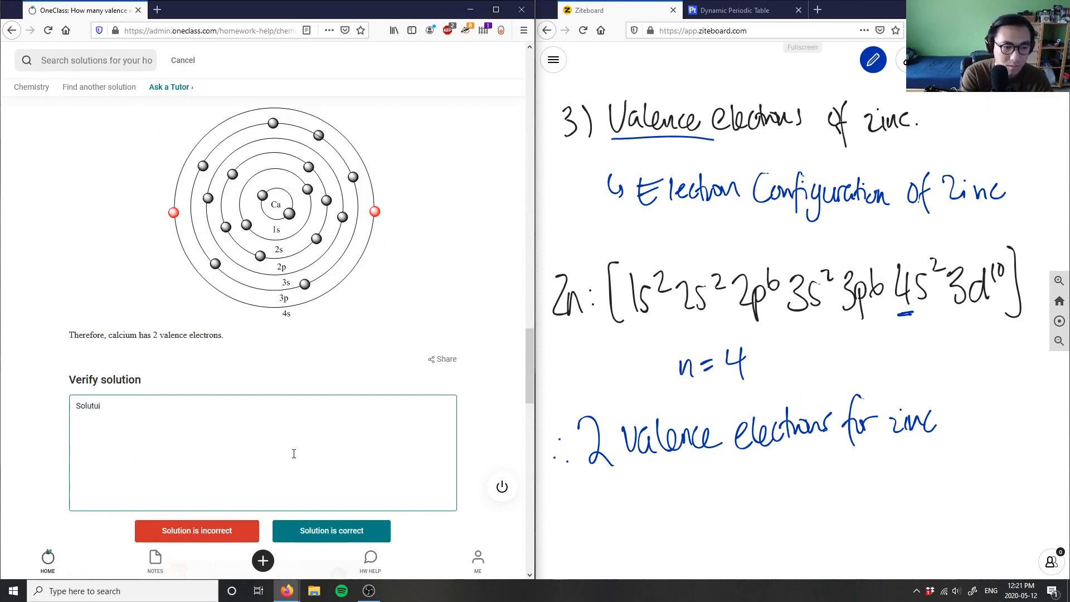
{"action": "type", "text": "n is correct, good analysis!"}
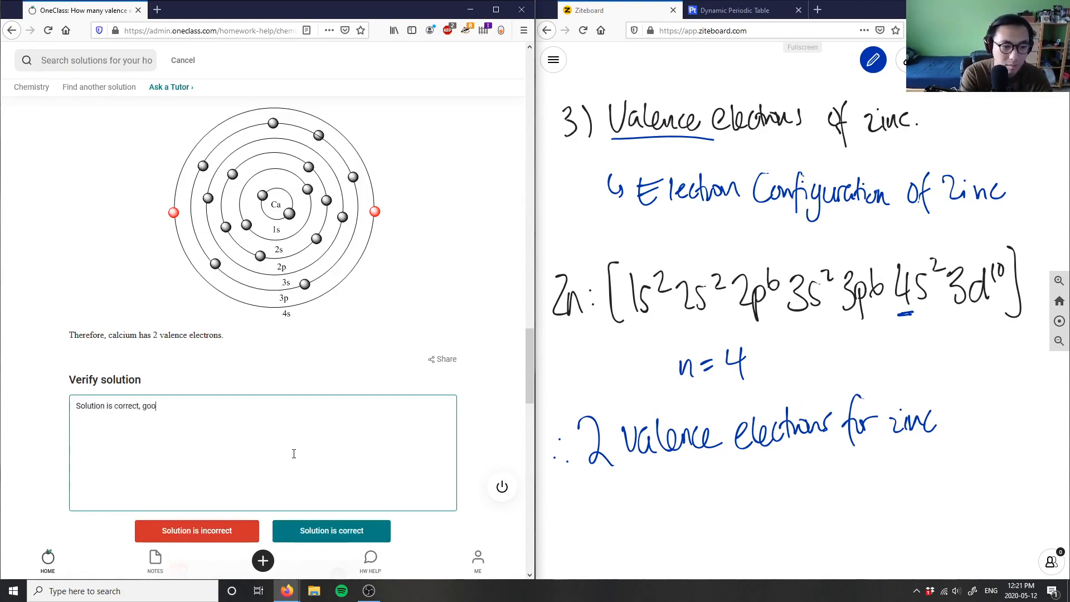